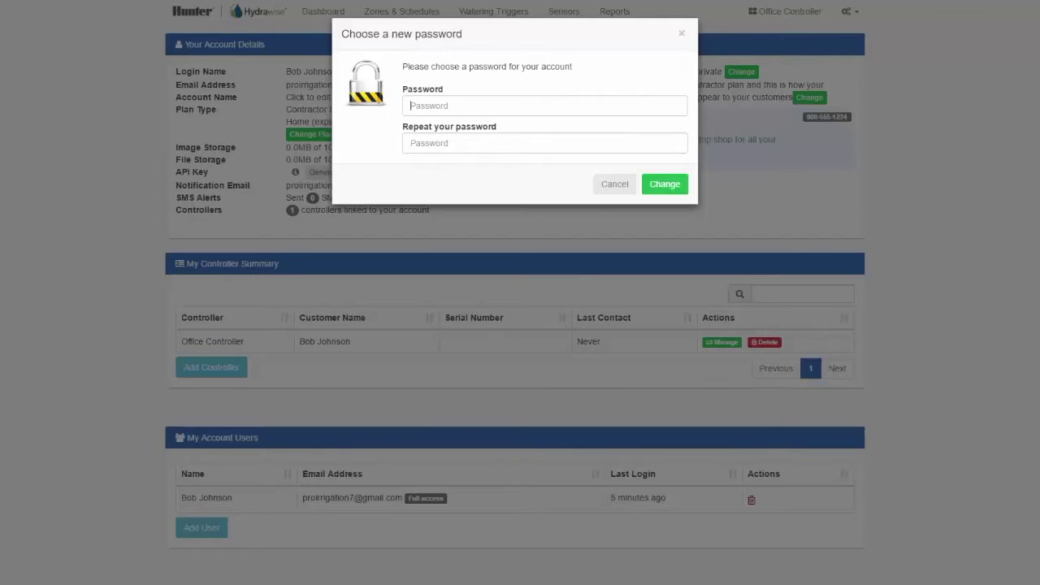
# Set a new account password in both fields and launch the controller setup wizard
pyautogui.press('Tab')
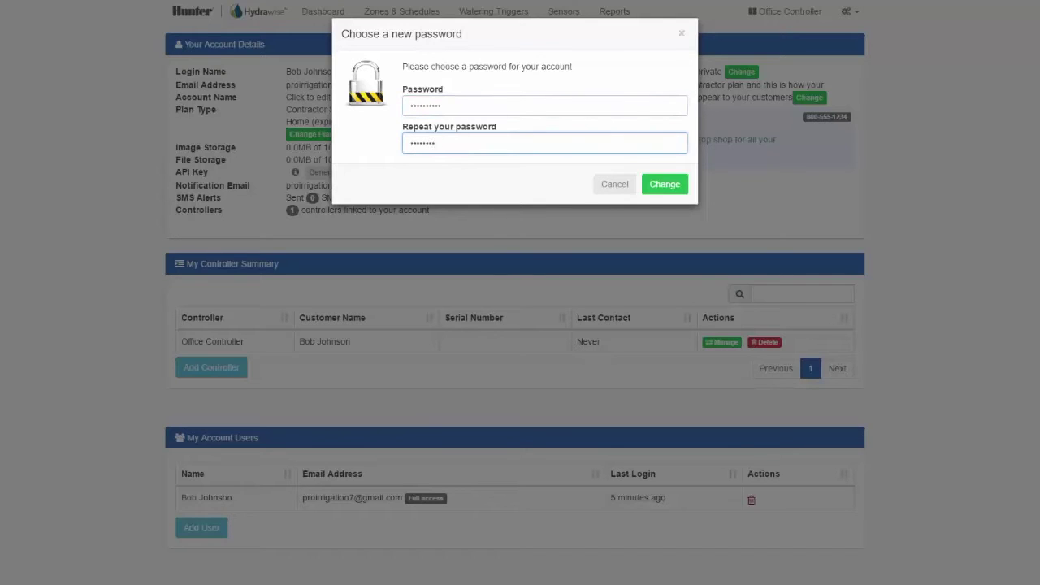
pyautogui.press('Return')
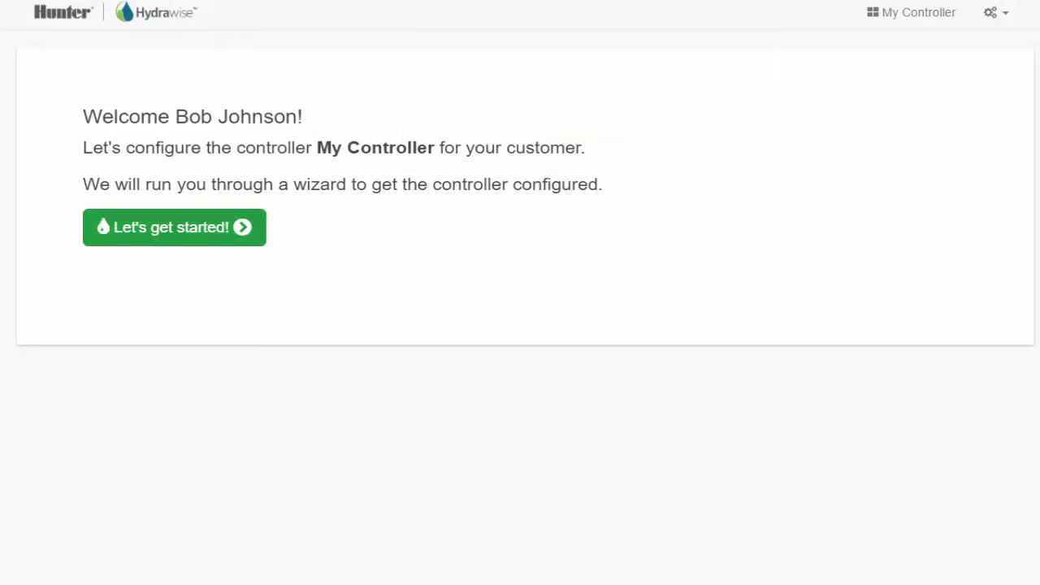
pyautogui.click(174, 227)
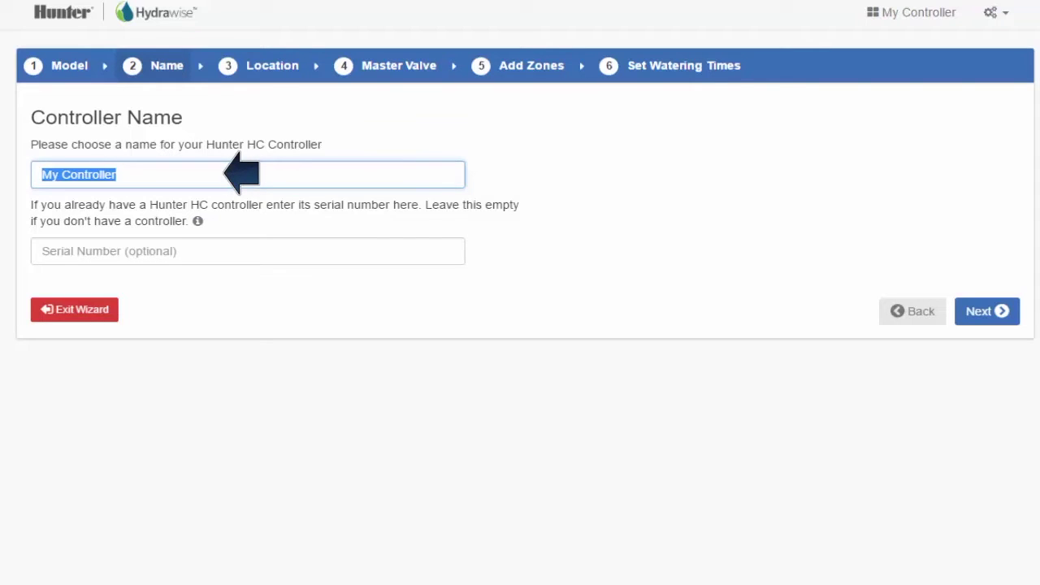
# Name the controller 'Office - Main Location' and advance to the address field
pyautogui.write('Offic')
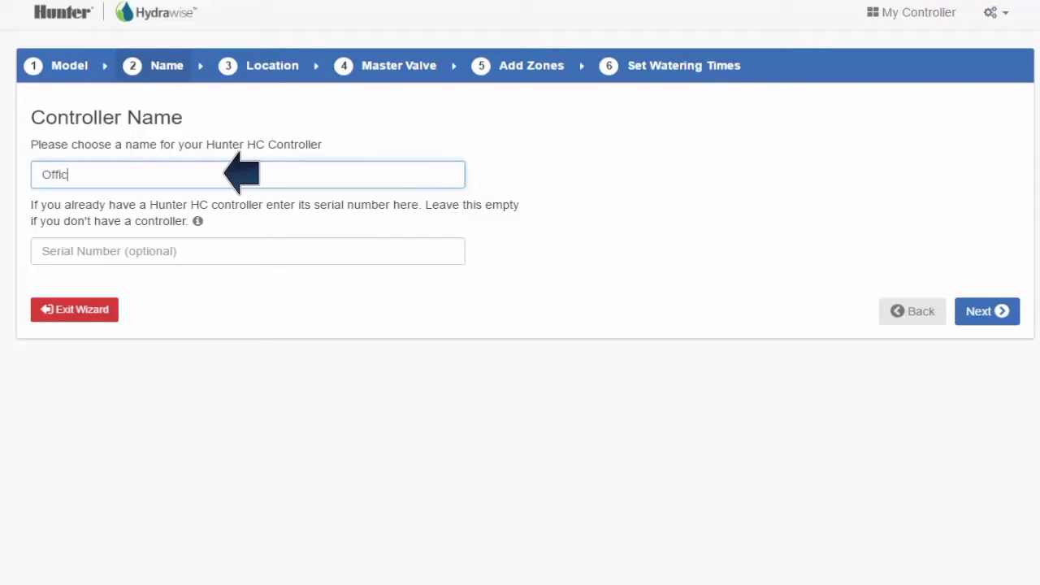
pyautogui.write('e - ')
pyautogui.write('Main Locati')
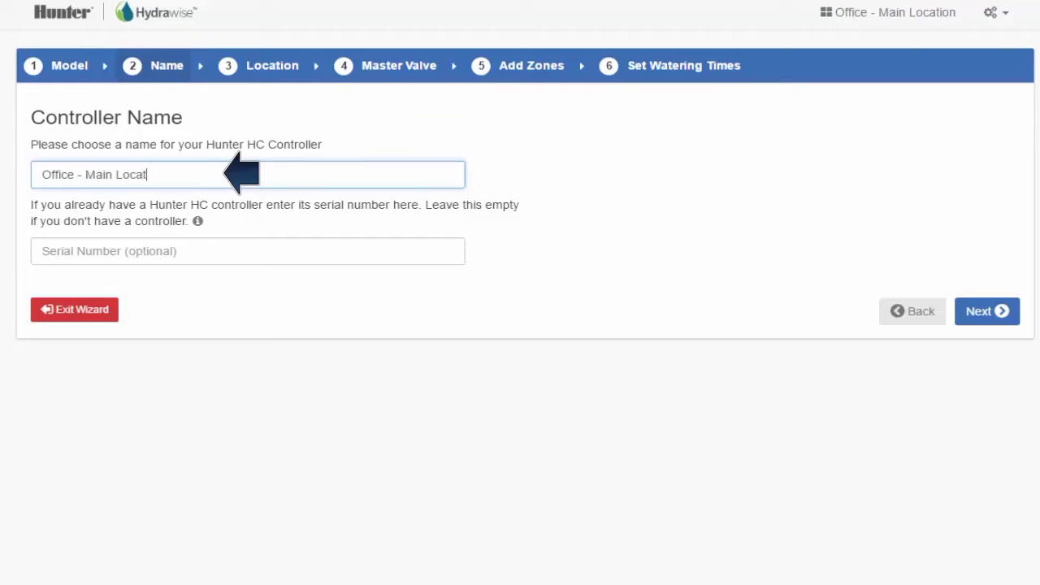
pyautogui.write('on')
pyautogui.click(987, 311)
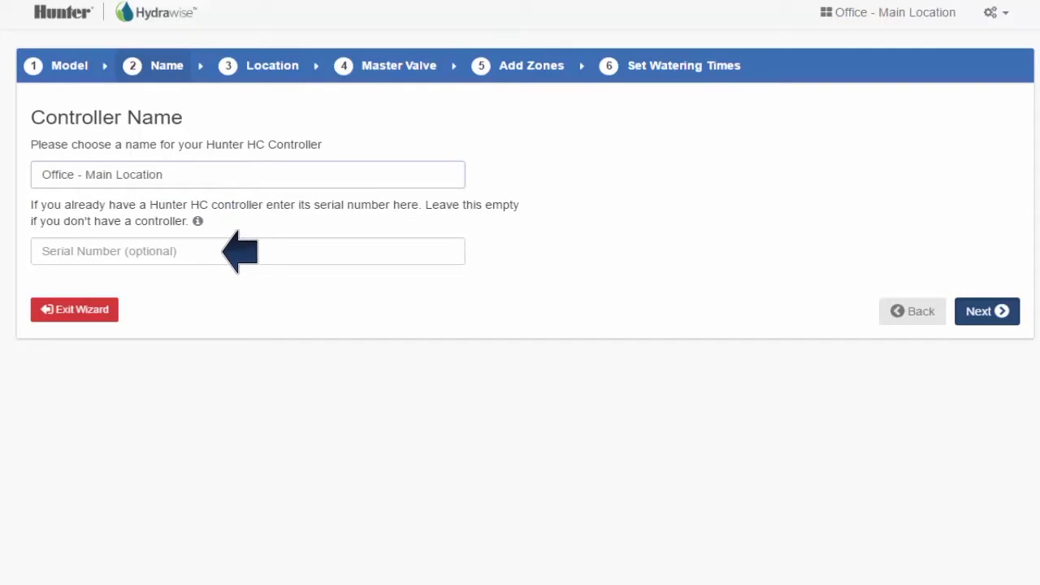
pyautogui.click(52, 301)
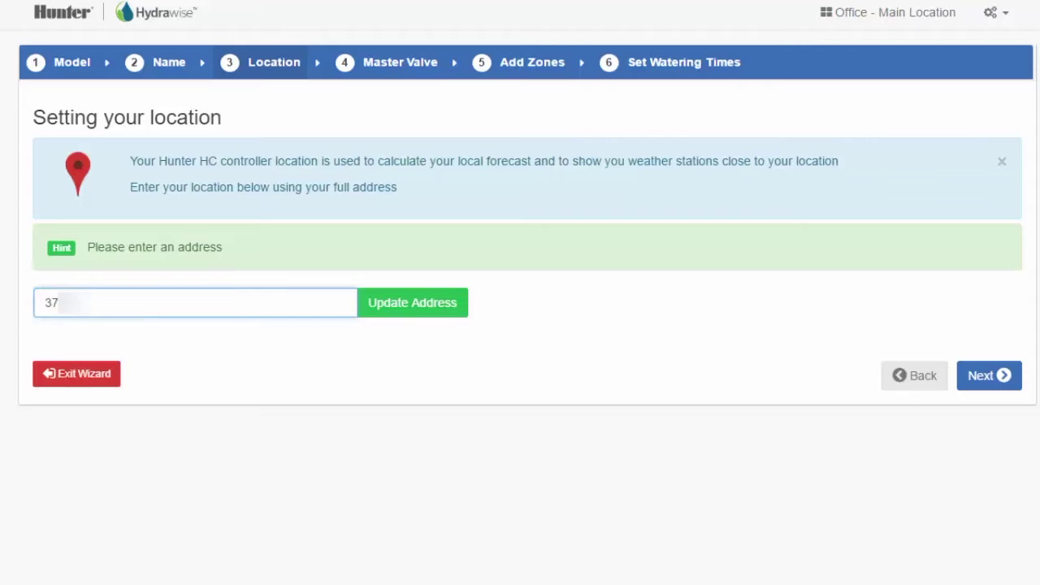
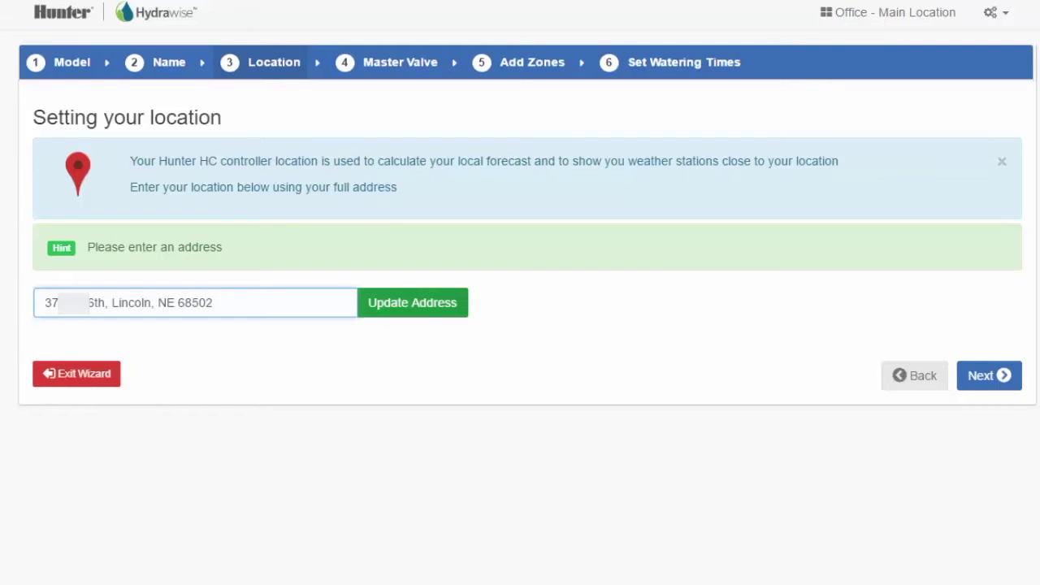
pyautogui.click(409, 313)
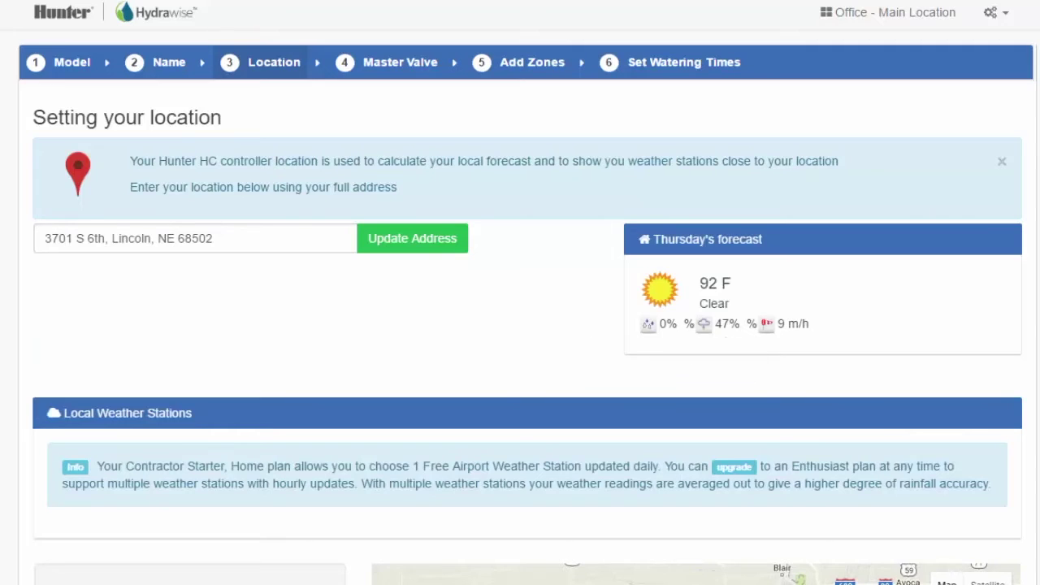
# Select the Lincoln Municipal airport station on the weather map and subscribe to it
pyautogui.scroll(-5, 520, 325)
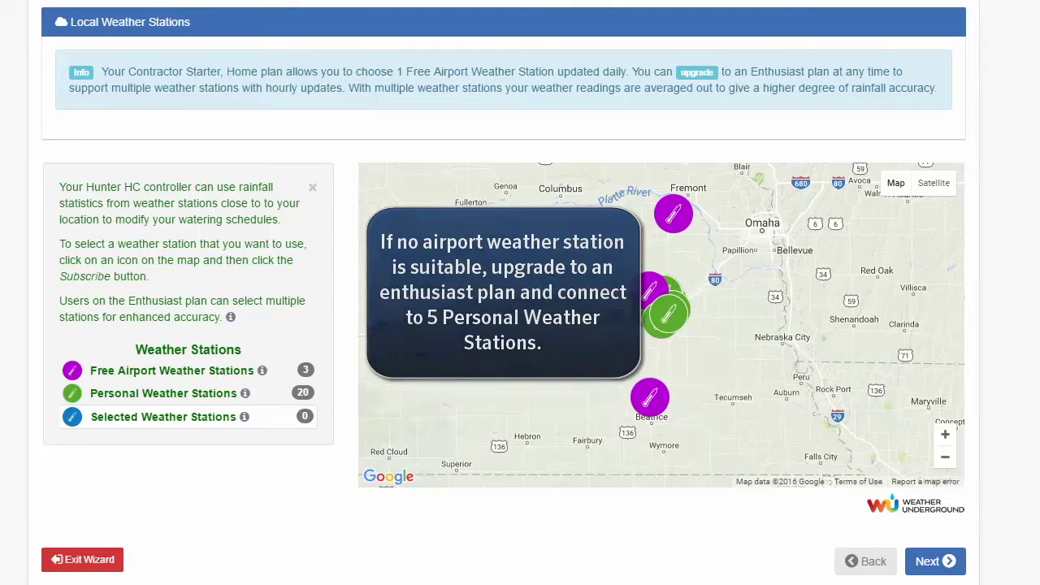
pyautogui.click(646, 291)
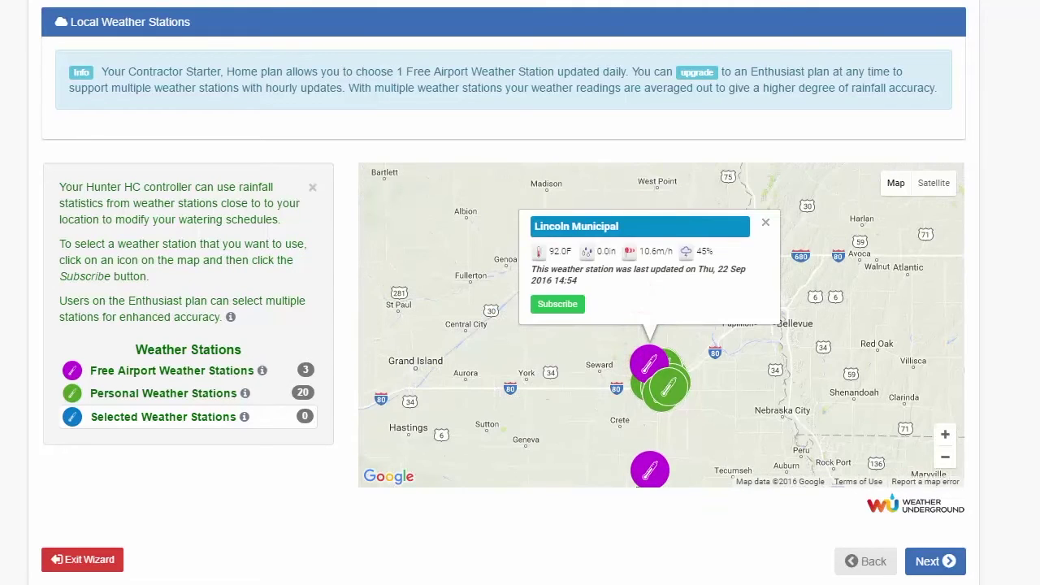
pyautogui.click(565, 303)
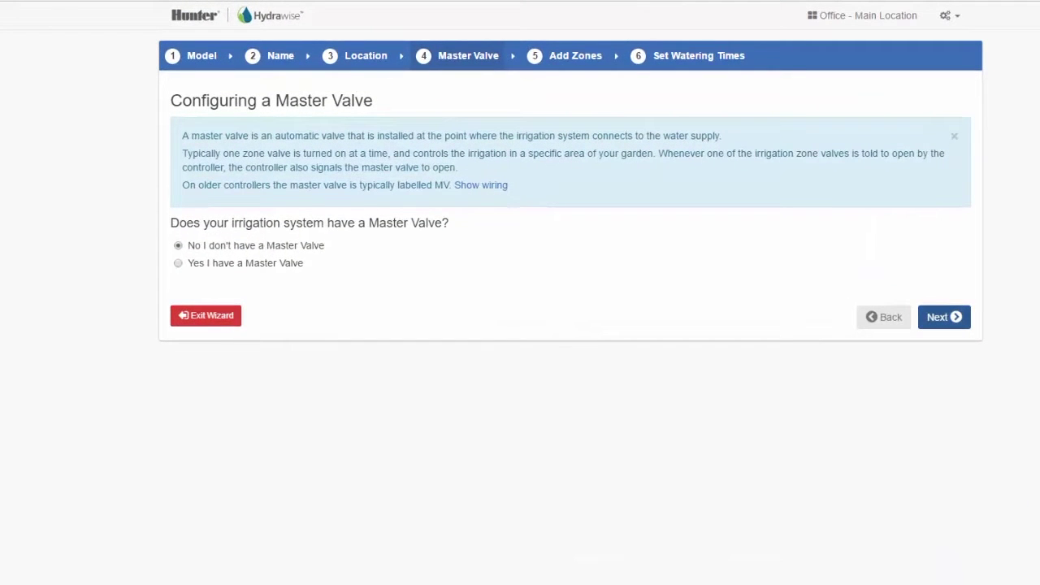
# Continue with no master valve and begin adding a new zone
pyautogui.click(944, 318)
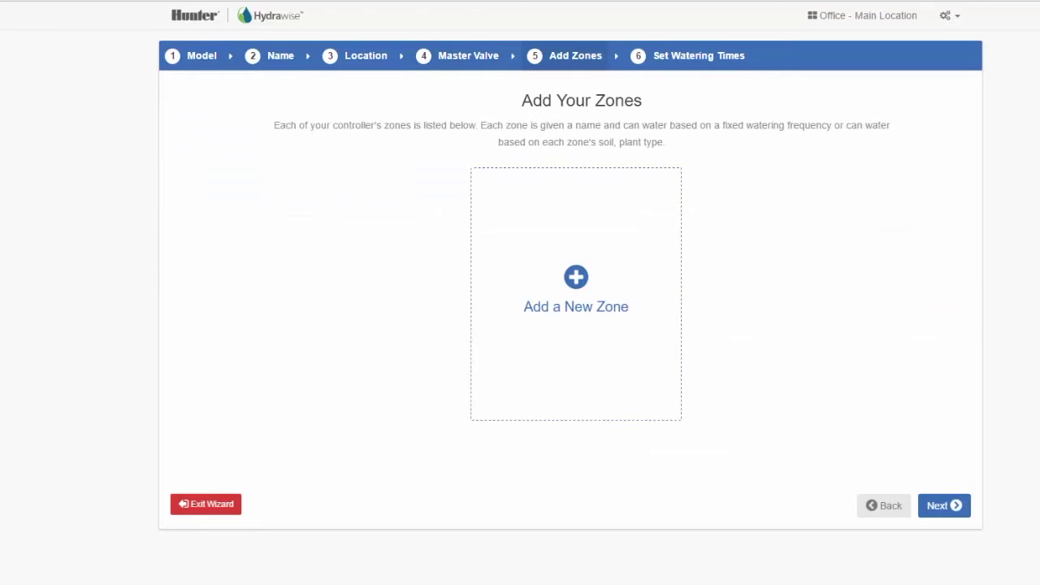
pyautogui.click(577, 292)
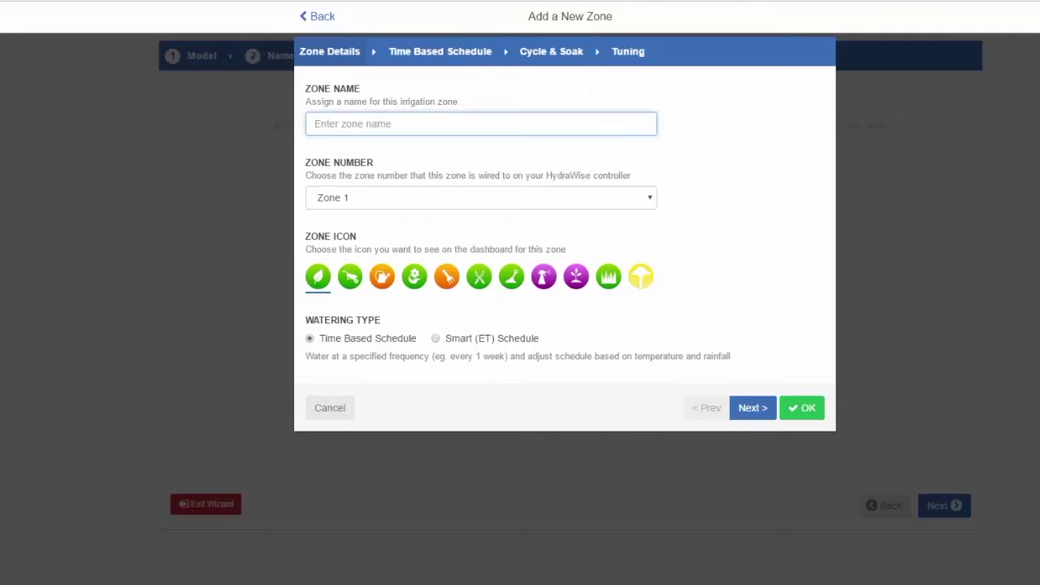
# Name the zone 'Front Lawn', keep it as Zone 1, and give it the grass icon
pyautogui.write('Front')
pyautogui.write(' Lawn')
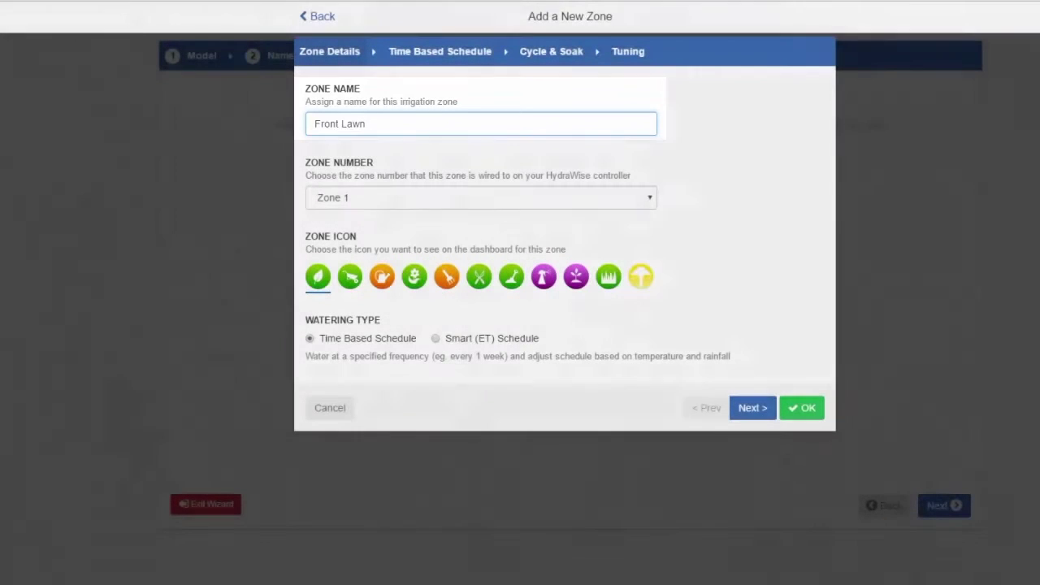
pyautogui.hotkey('alt', 'Down')
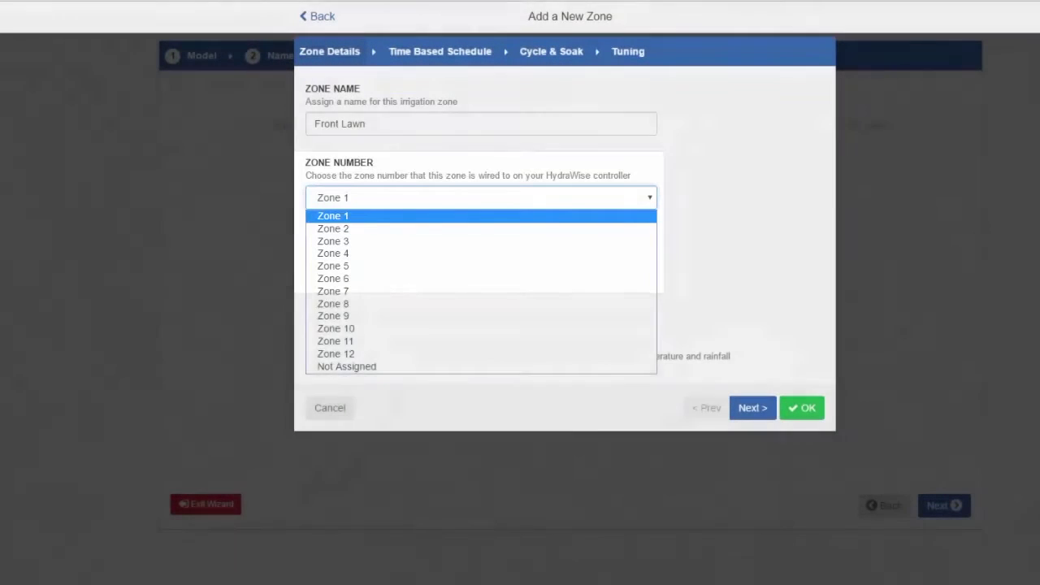
pyautogui.press('Escape')
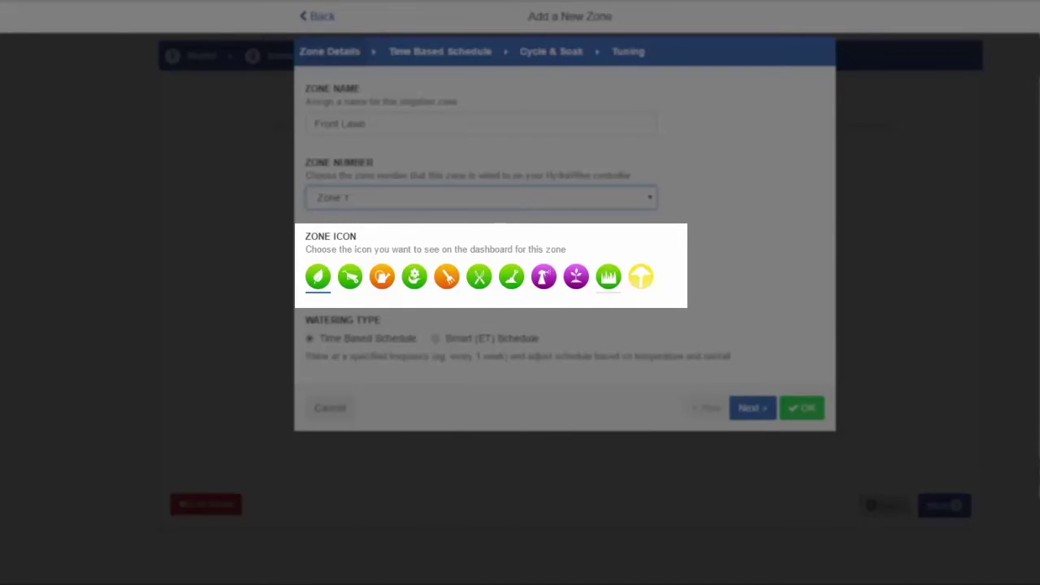
pyautogui.click(609, 277)
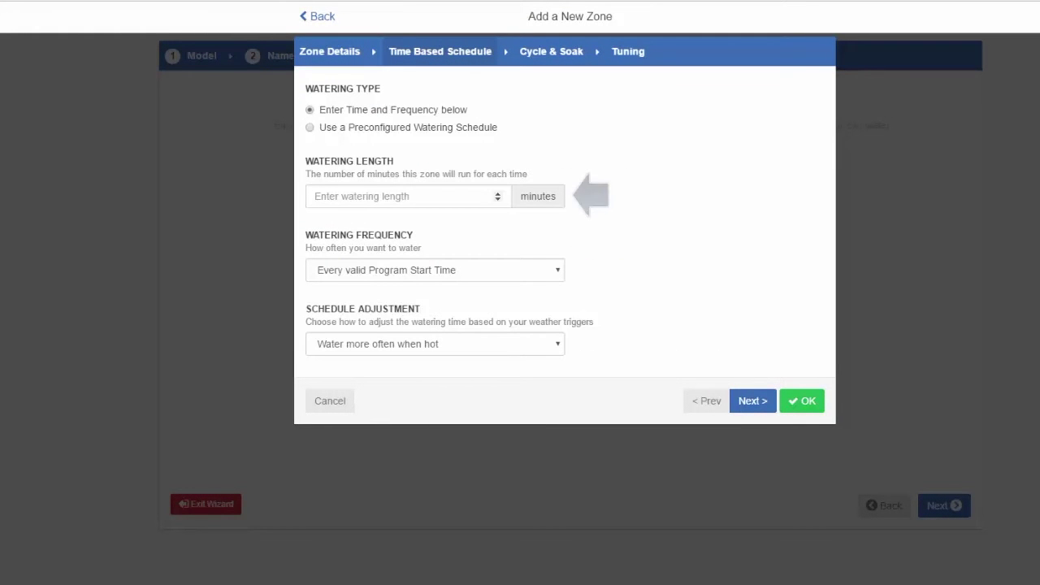
# Give Front Lawn 35-minute runs with 'Don't water extra when hot'
pyautogui.write('35')
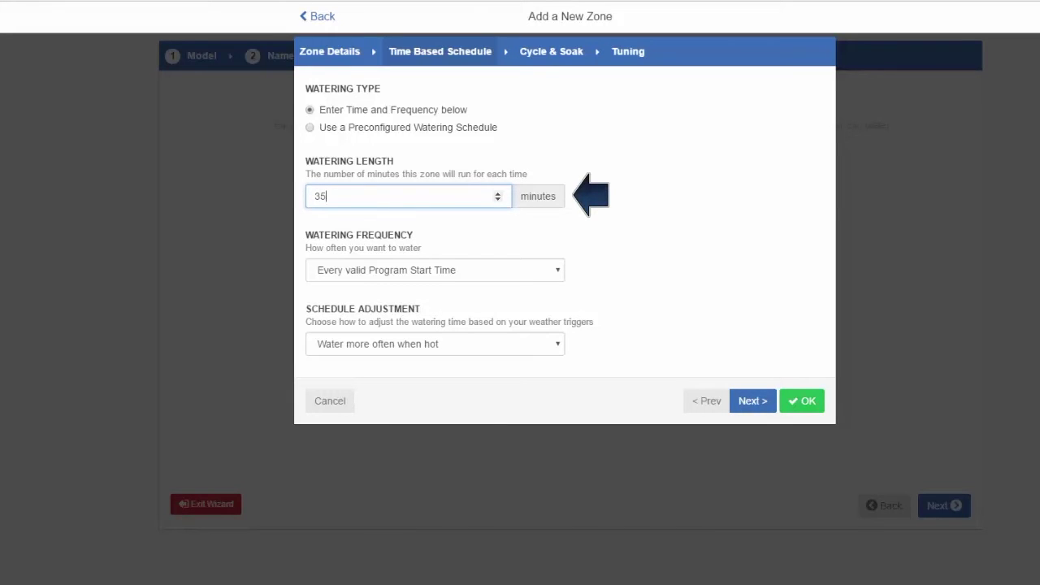
pyautogui.press('Tab')
pyautogui.hotkey('alt', 'Down')
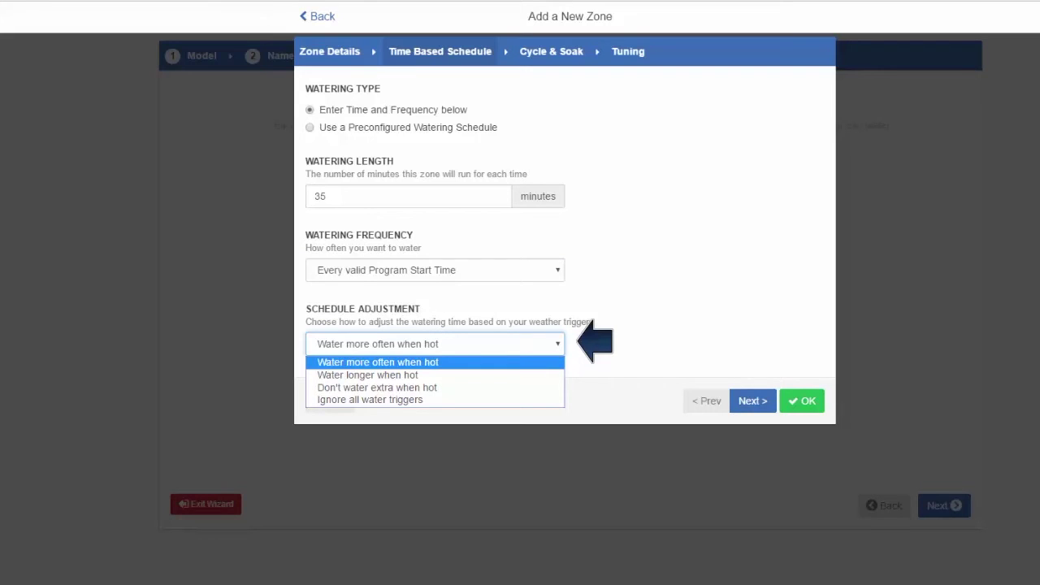
pyautogui.press('Return')
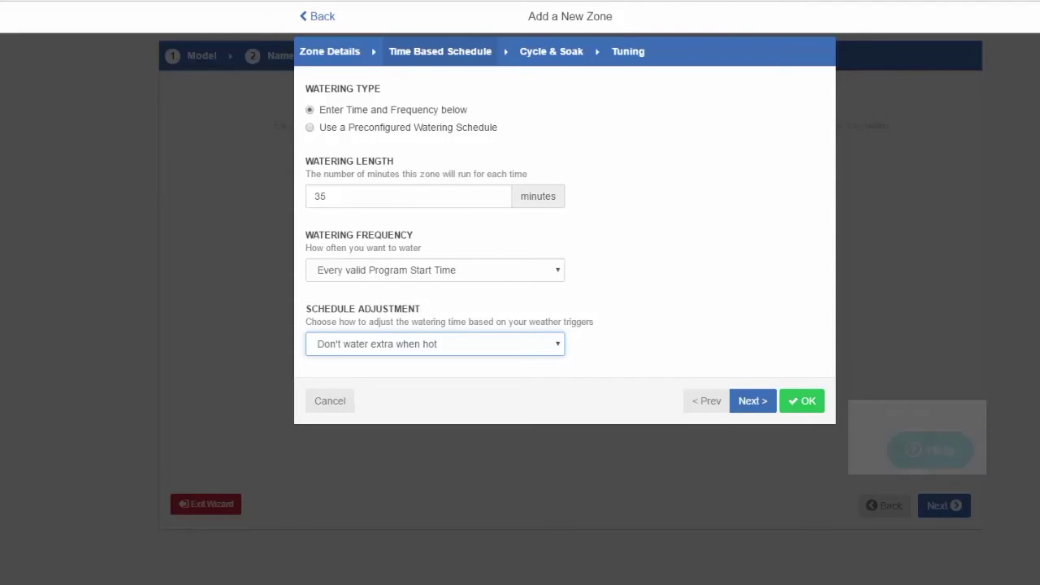
# Enable cycle and soak with 8-minute cycles and 30-minute soaks, then save Front Lawn
pyautogui.click(752, 401)
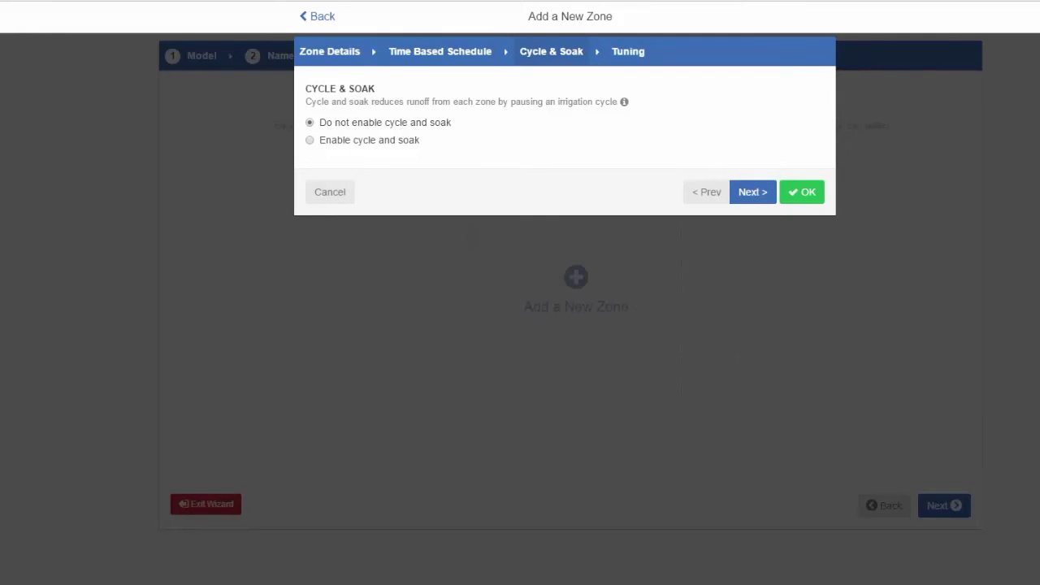
pyautogui.click(310, 139)
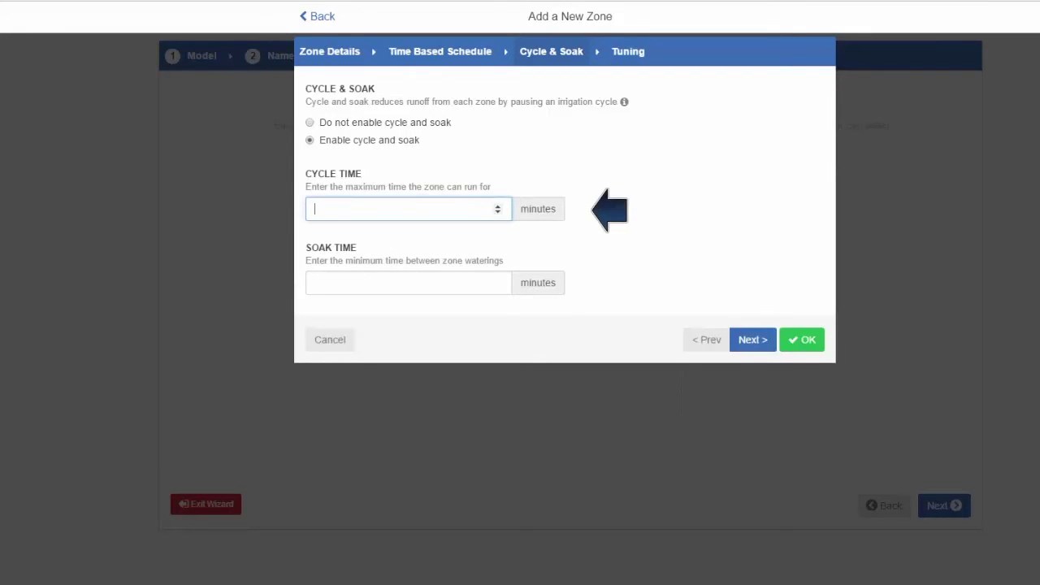
pyautogui.write('8')
pyautogui.press('Tab')
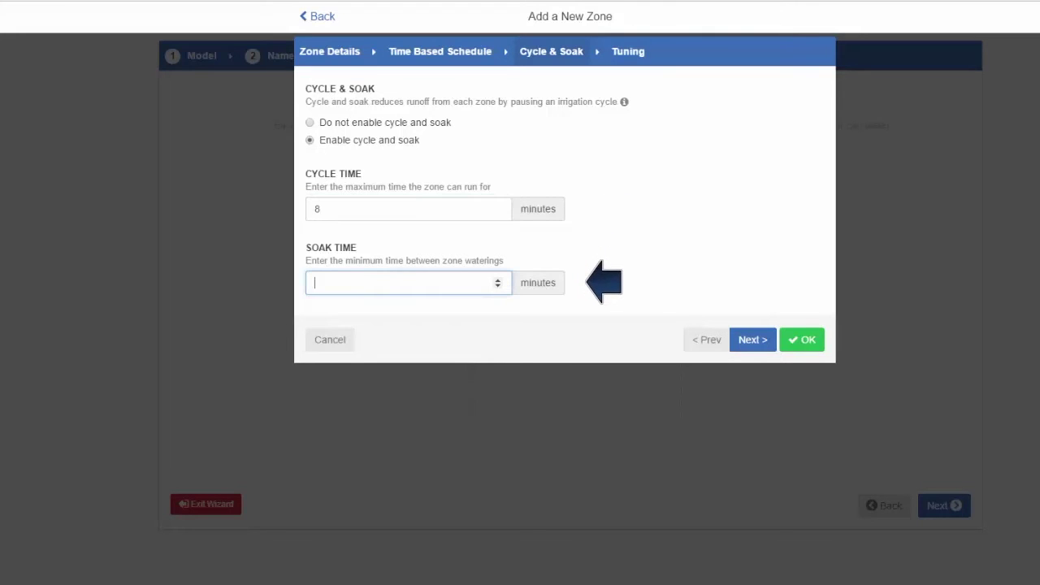
pyautogui.write('30')
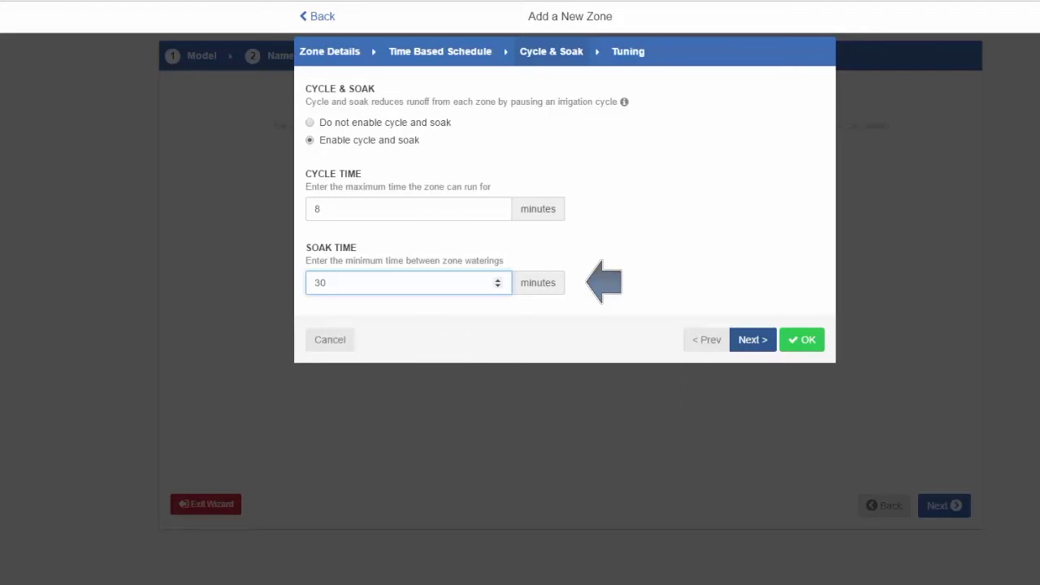
pyautogui.click(753, 340)
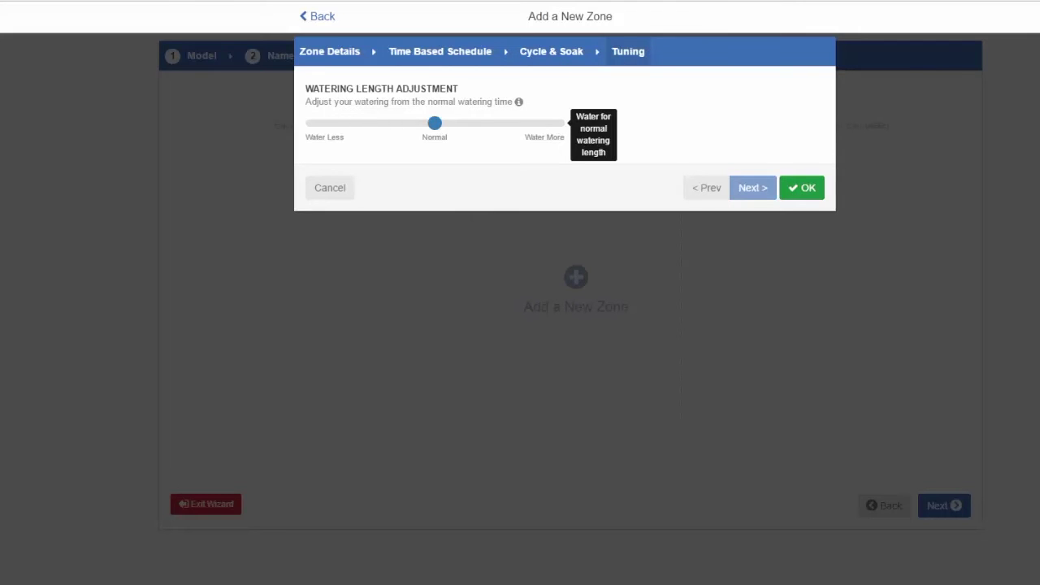
pyautogui.click(803, 188)
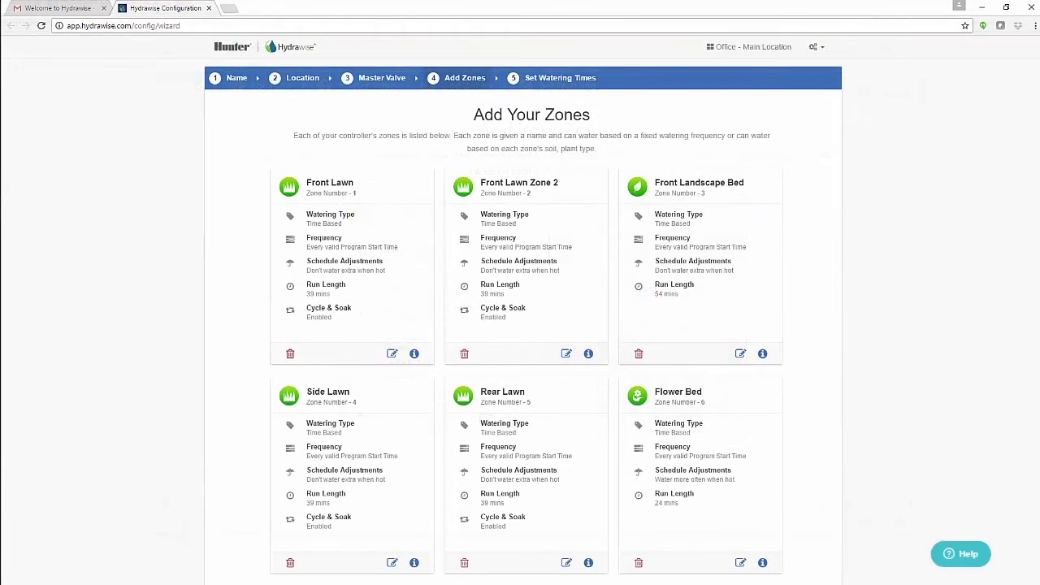
# Scroll past the six-zone list and continue to program start times
pyautogui.scroll(-1, 524, 322)
pyautogui.scroll(-1, 523, 322)
pyautogui.scroll(-2, 523, 322)
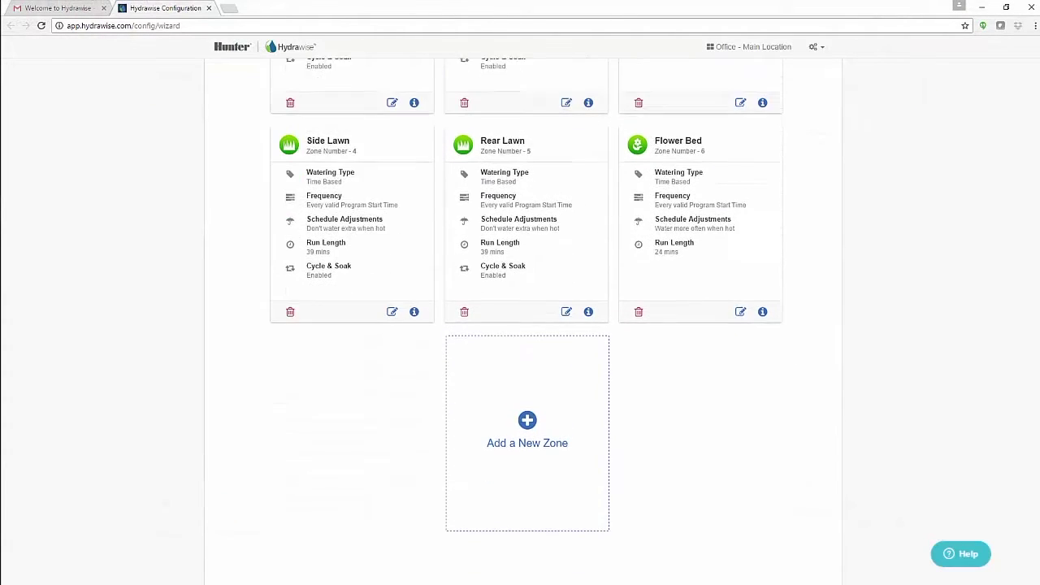
pyautogui.scroll(-1, 524, 322)
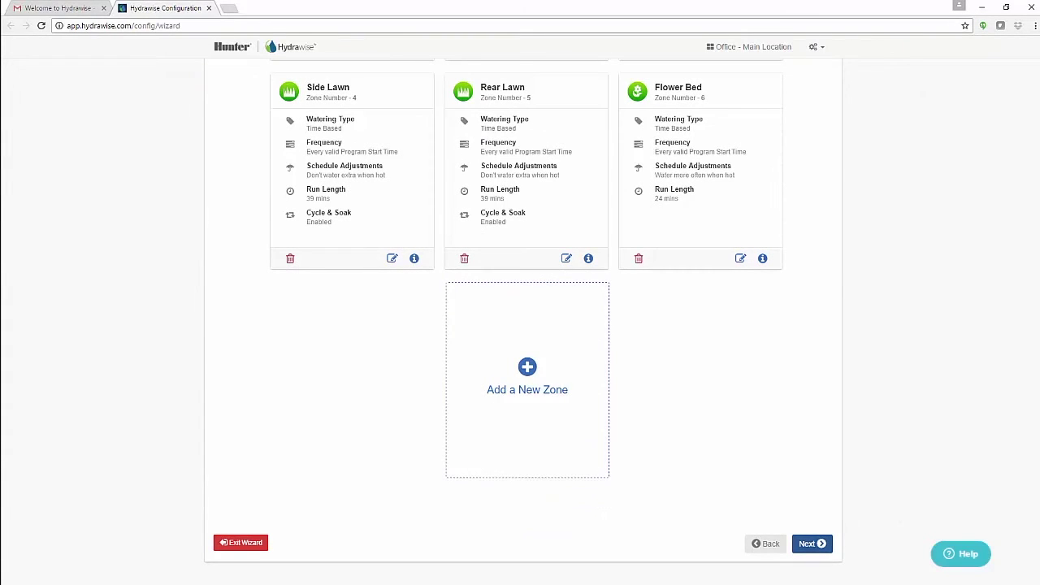
pyautogui.click(815, 544)
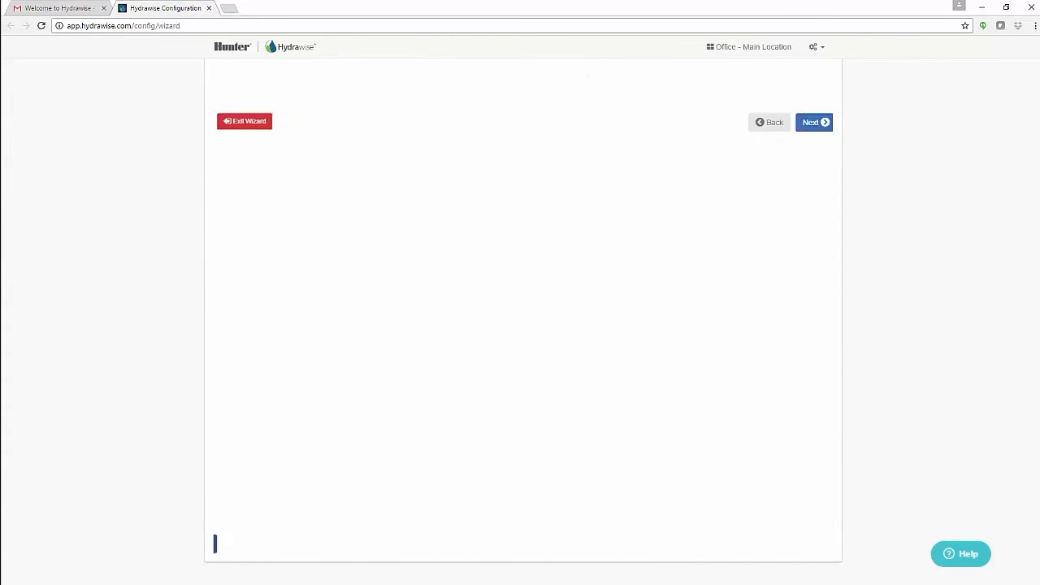
# Add a new watering start time of 06:00 AM
pyautogui.click(527, 255)
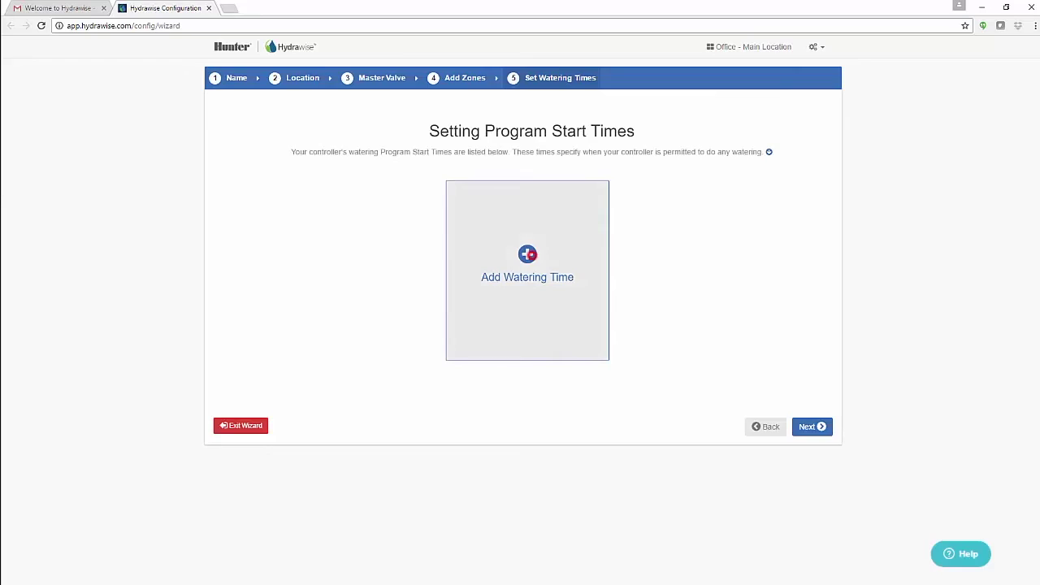
pyautogui.click(308, 110)
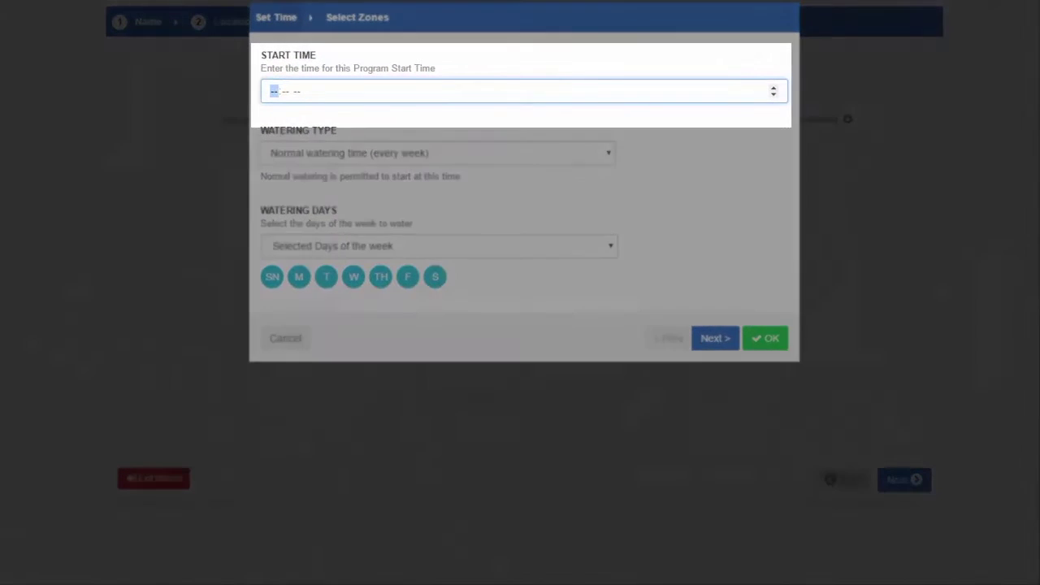
pyautogui.write('06:')
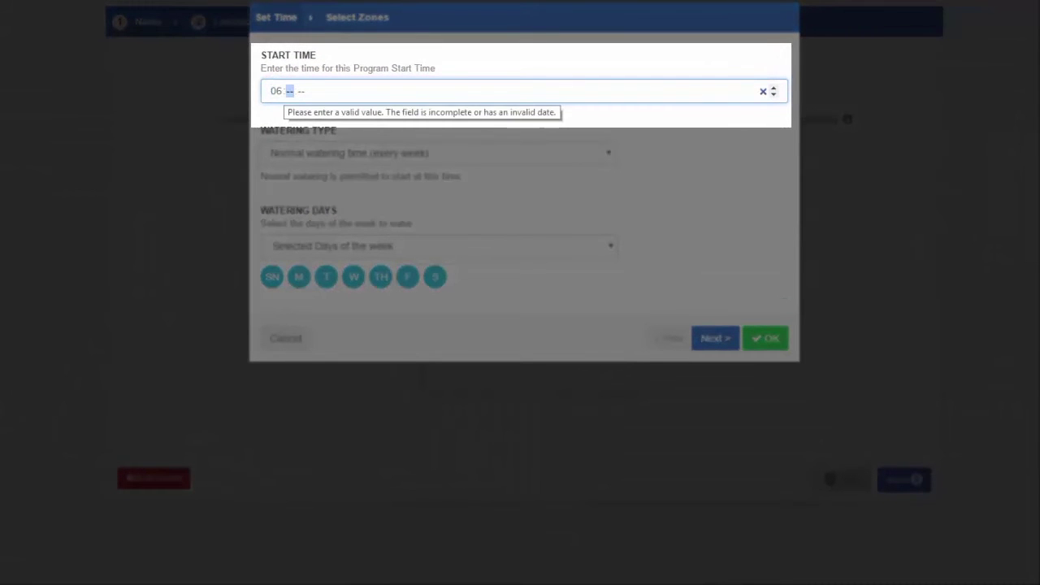
pyautogui.write('00')
pyautogui.click(305, 90)
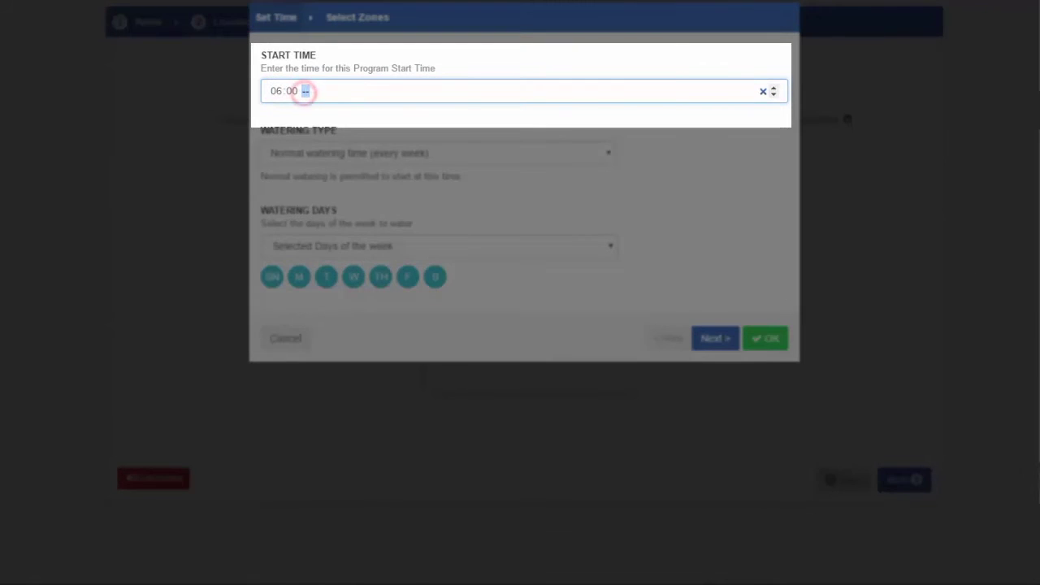
pyautogui.press('a')
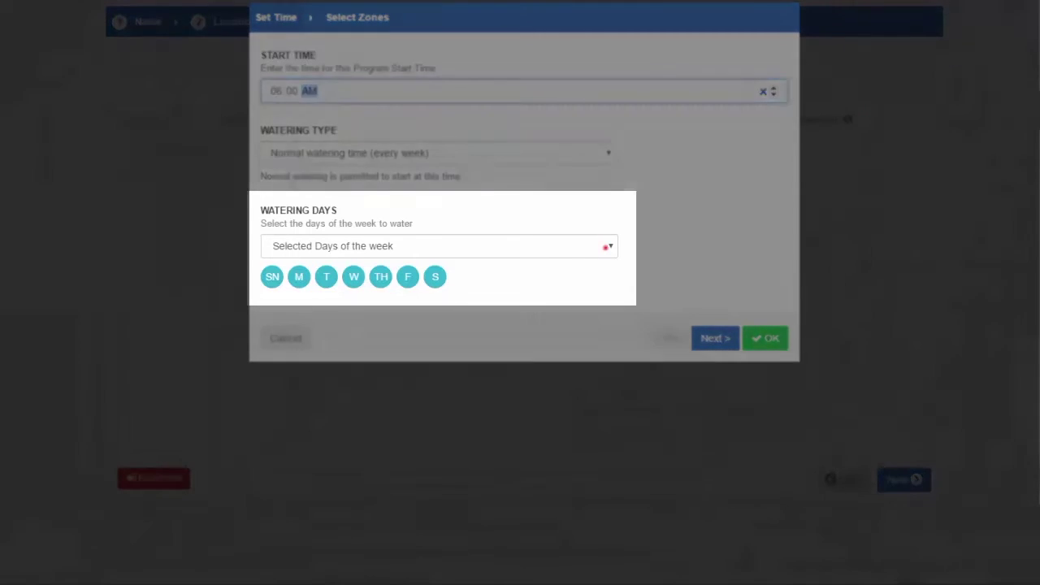
# Limit watering to even days for all zones, save, and finish the wizard
pyautogui.click(604, 246)
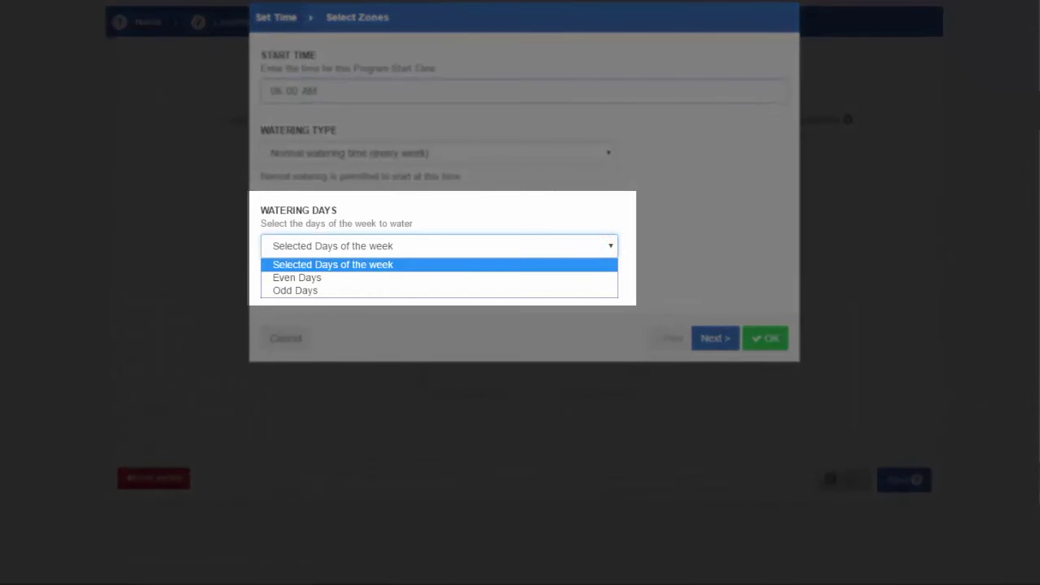
pyautogui.click(599, 281)
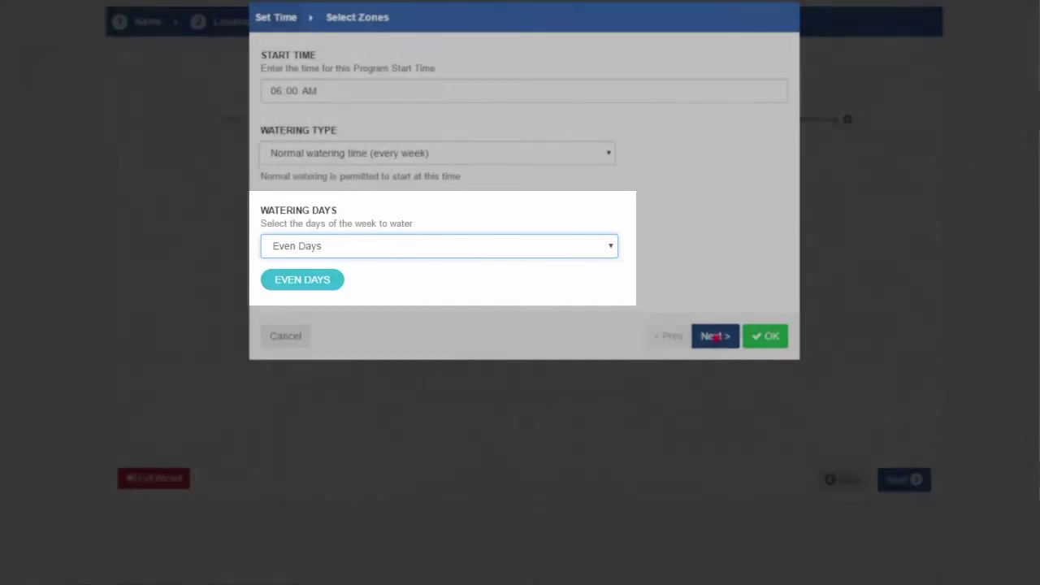
pyautogui.click(715, 337)
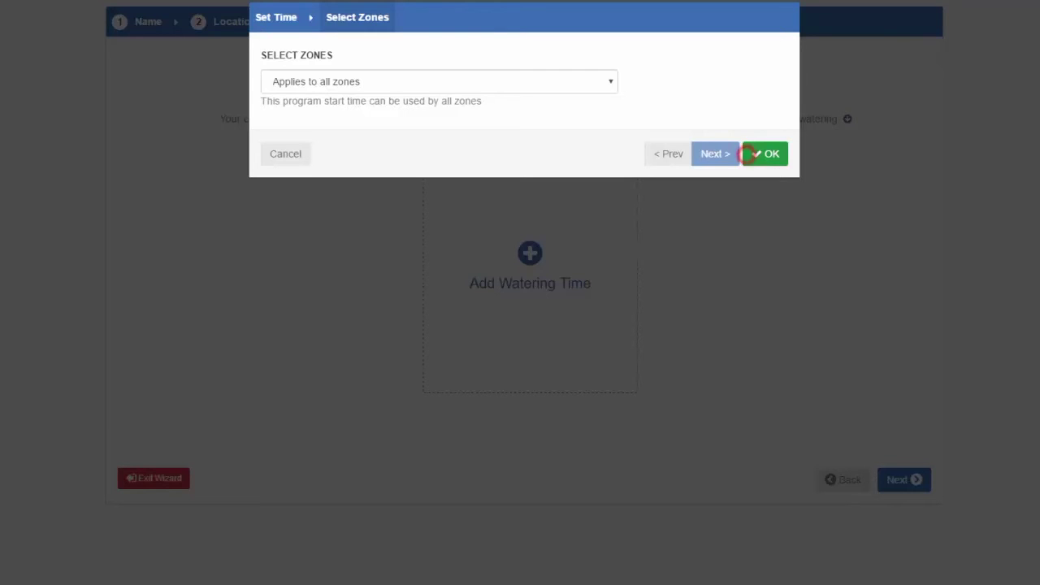
pyautogui.click(748, 155)
pyautogui.click(864, 456)
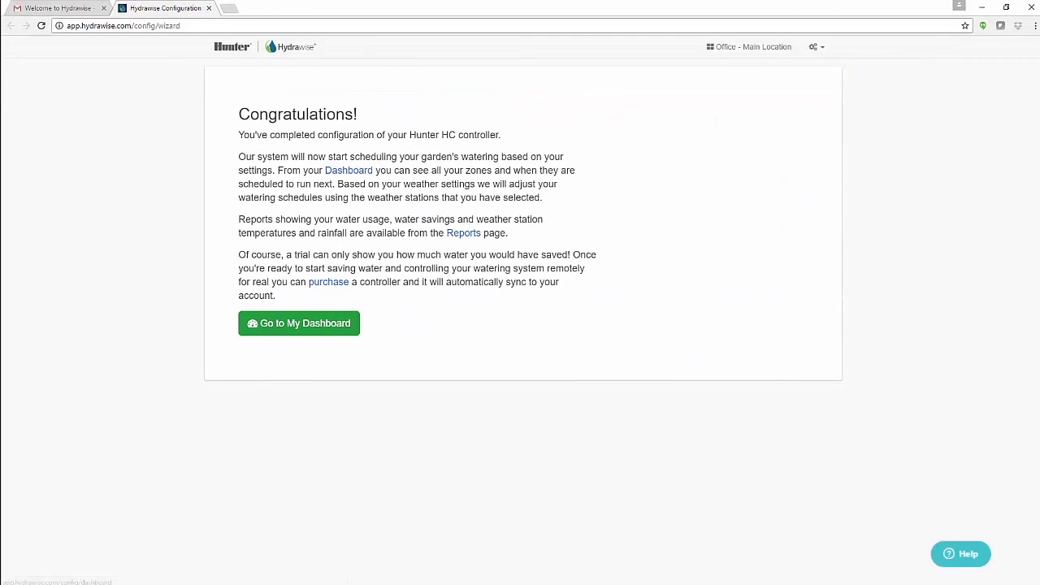
# Leave the wizard for the Office - Main Location dashboard with its six-zone schedule
pyautogui.click(342, 324)
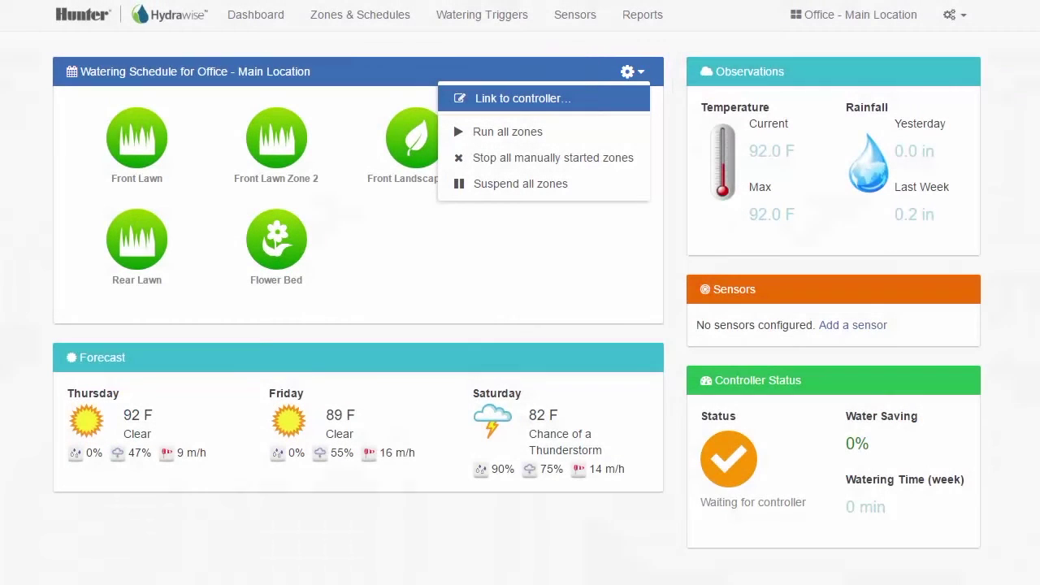
# Link the account to the controller with serial number 'vi5' and dismiss the confirmation
pyautogui.click(618, 96)
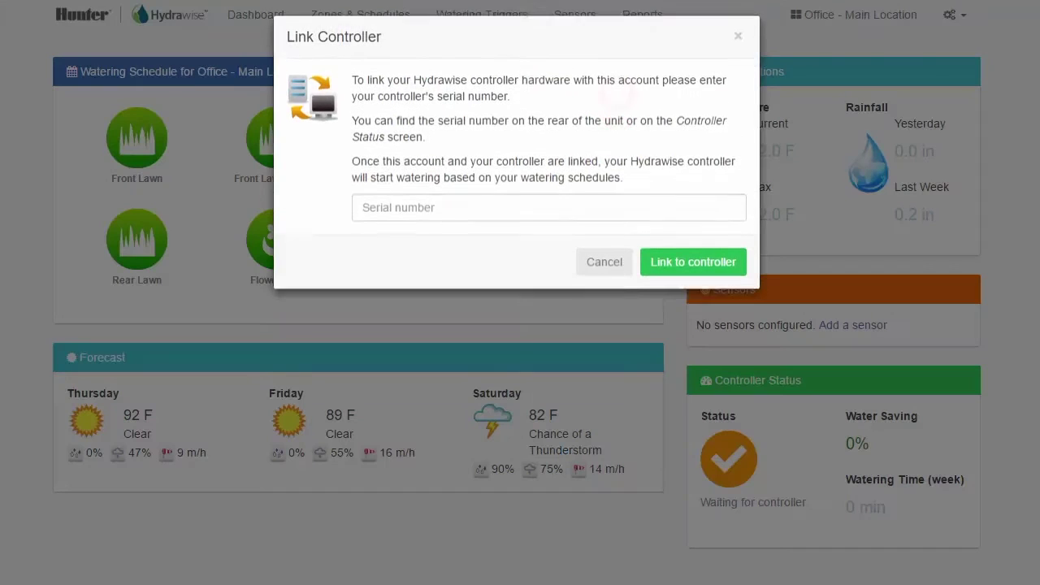
pyautogui.click(362, 215)
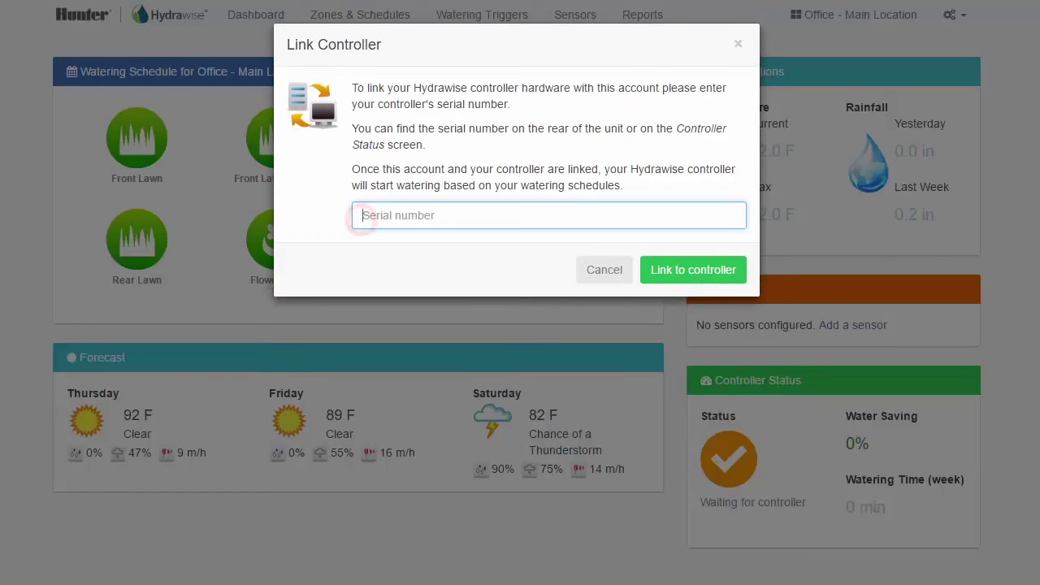
pyautogui.write('v')
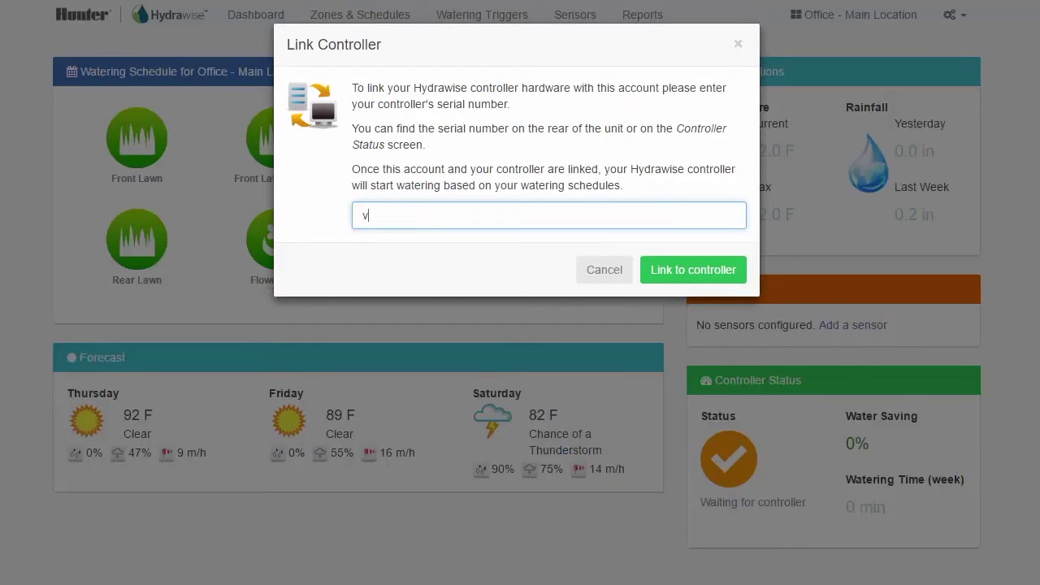
pyautogui.write('i')
pyautogui.write('5')
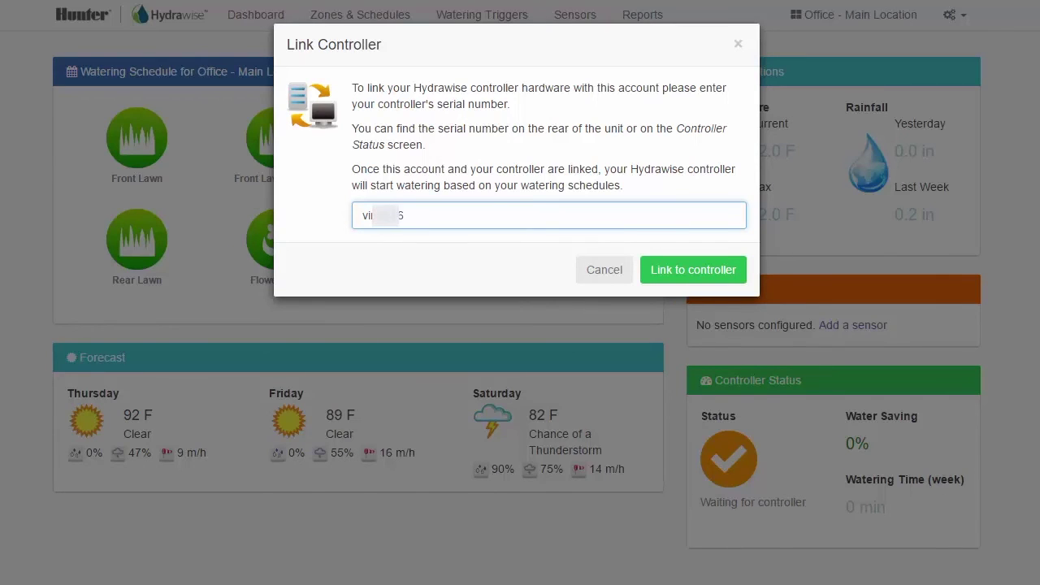
pyautogui.click(658, 270)
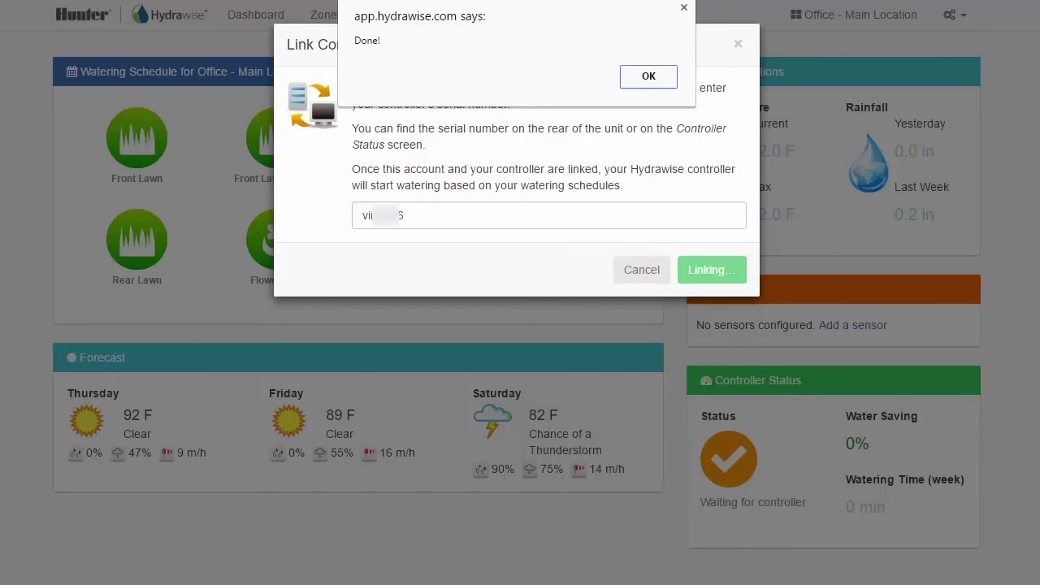
pyautogui.click(648, 76)
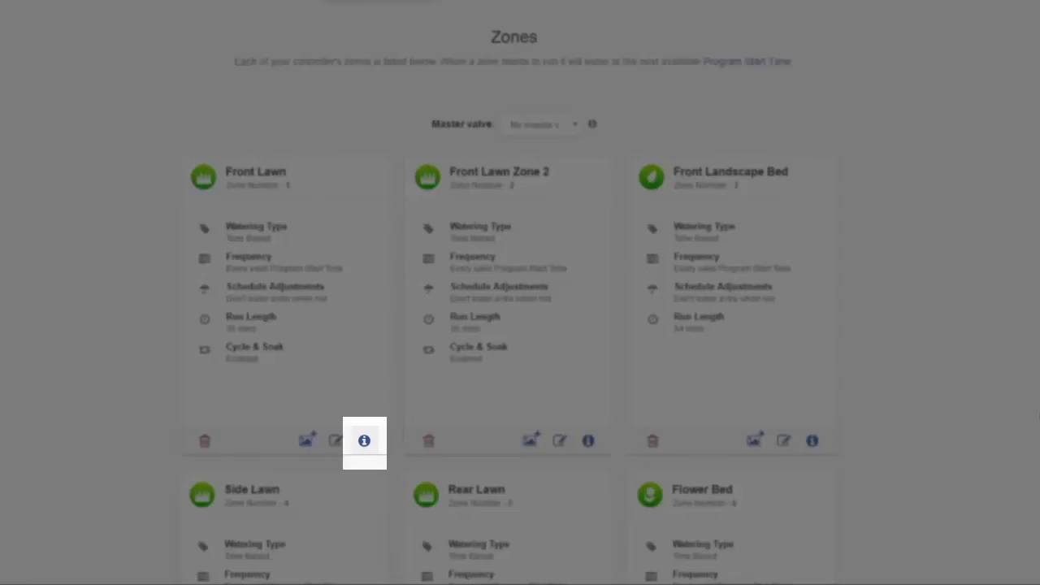
# Upload Front Lawn.jpg as an image of the Front Lawn zone
pyautogui.click(365, 441)
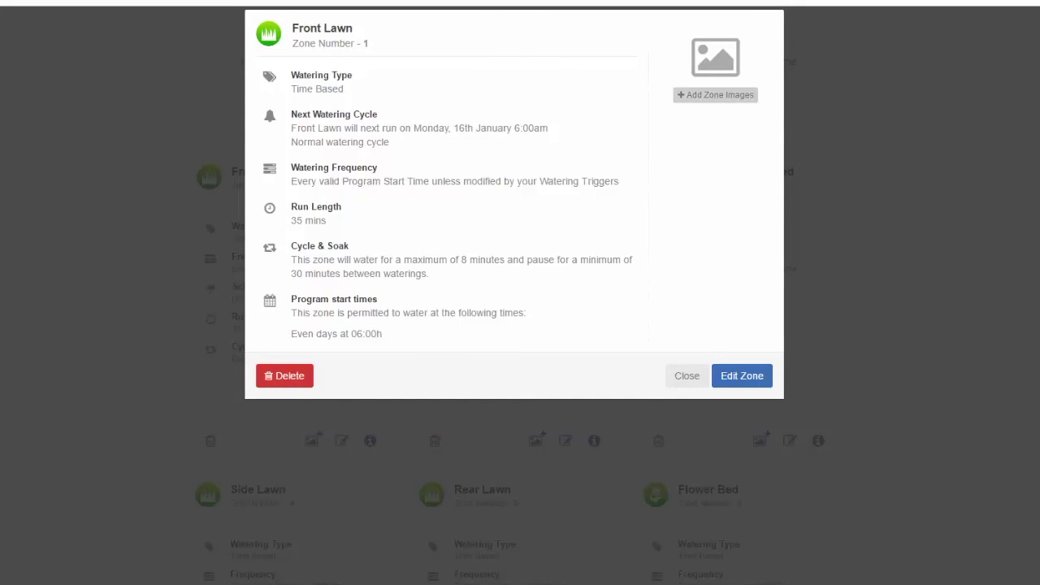
pyautogui.click(716, 96)
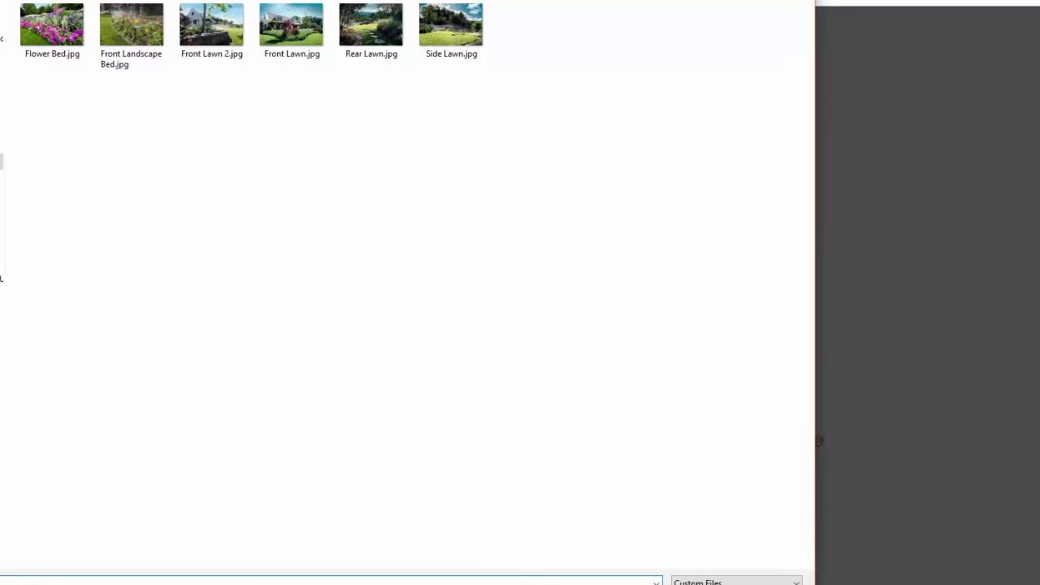
pyautogui.click(291, 28)
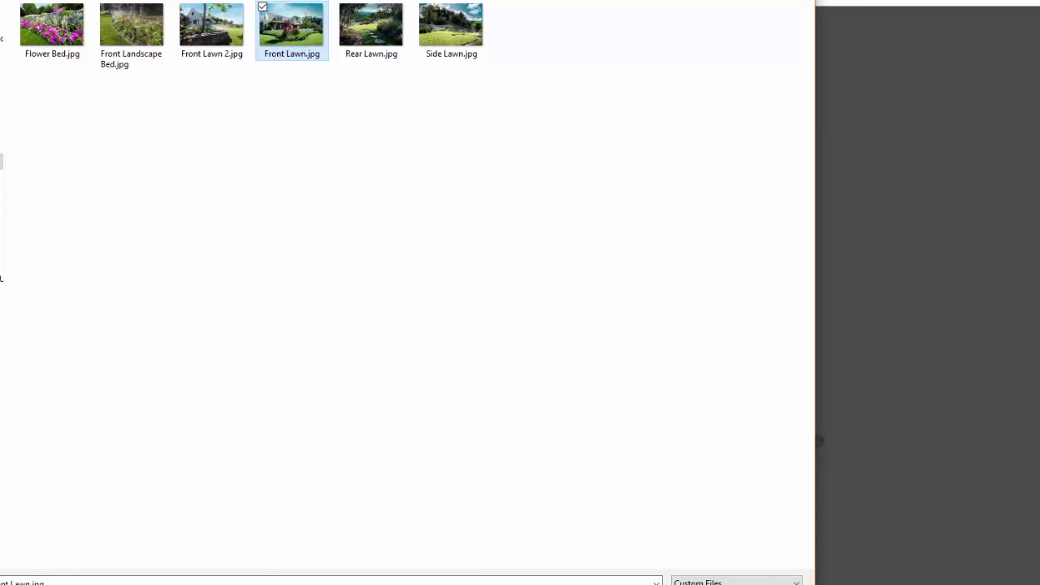
pyautogui.press('Return')
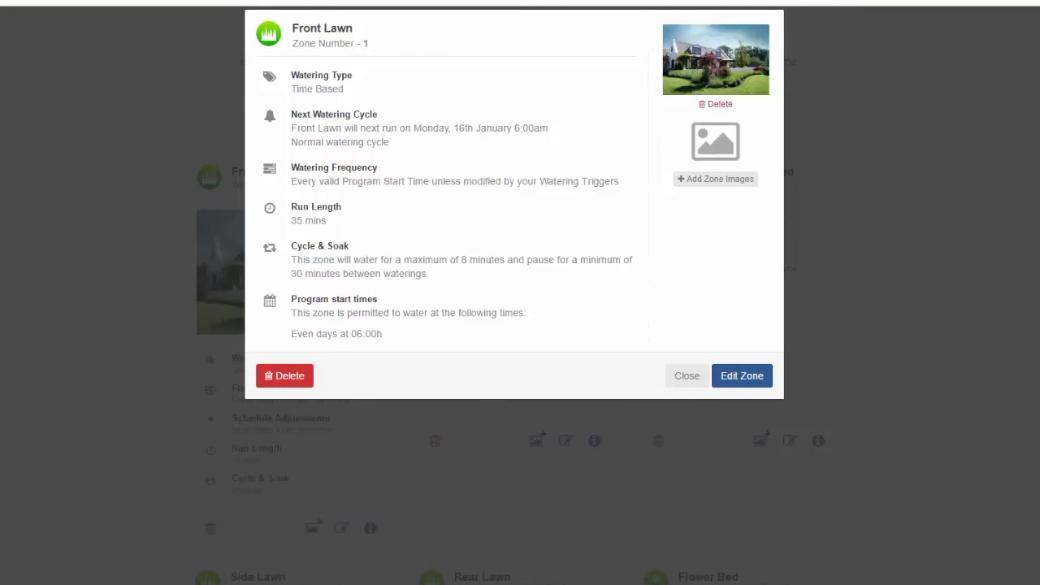
# Make the uploaded photo the Front Lawn zone icon and save
pyautogui.click(732, 376)
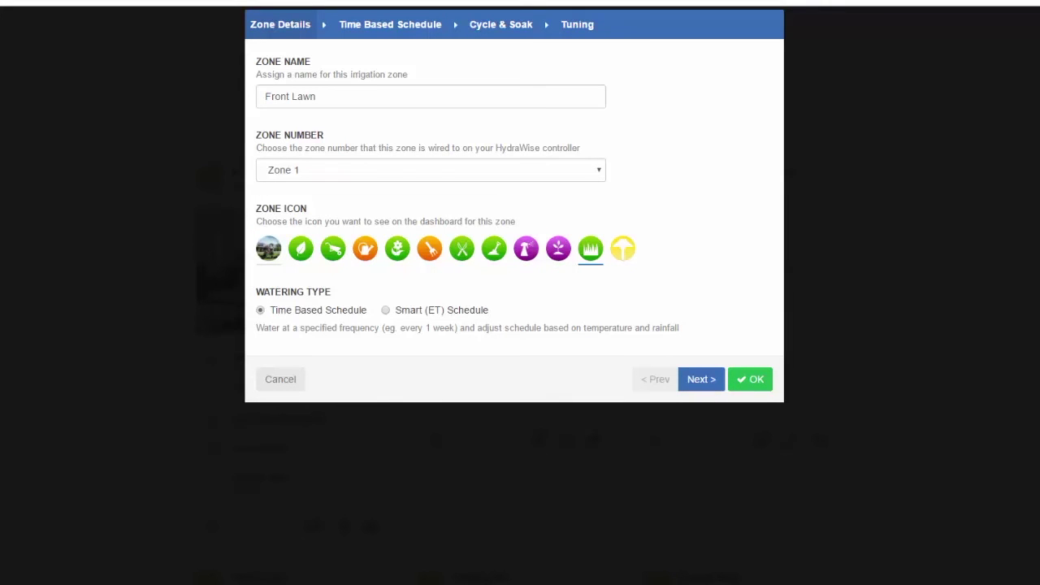
pyautogui.click(268, 248)
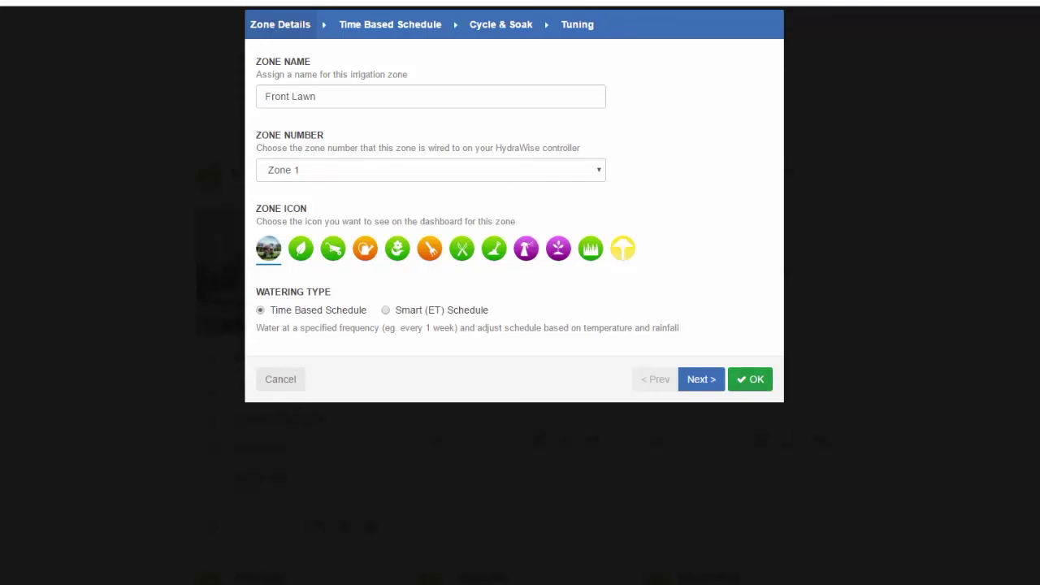
pyautogui.click(748, 379)
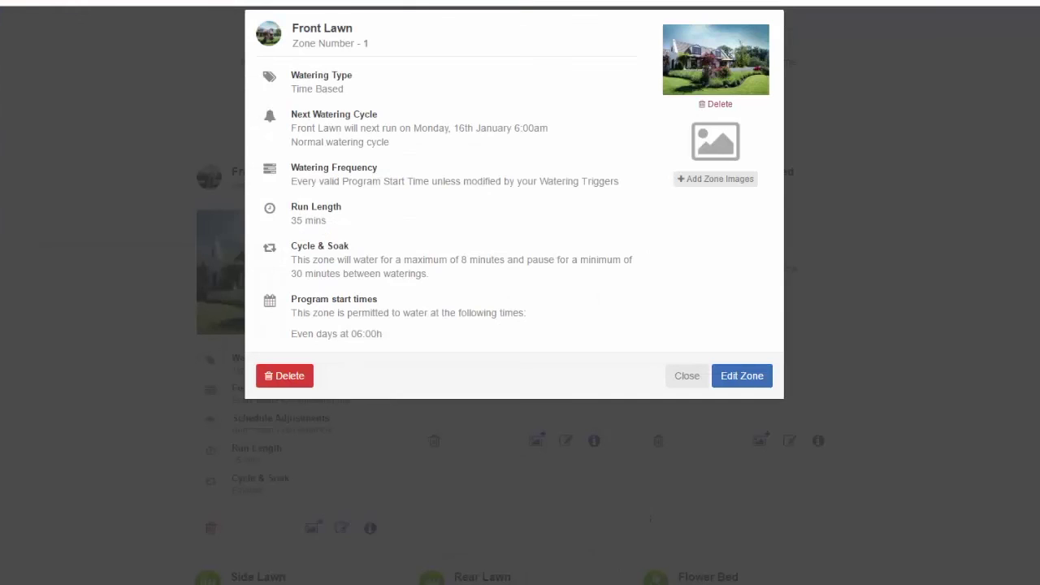
pyautogui.click(701, 376)
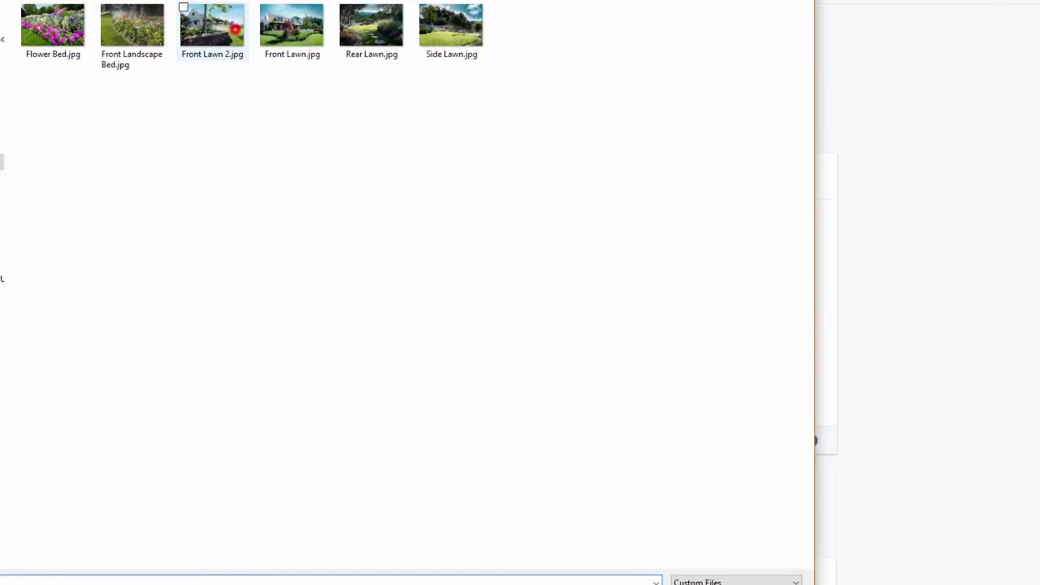
# Upload Front Lawn 2.jpg and save it as Front Lawn Zone 2's icon
pyautogui.click(233, 29)
pyautogui.press('Return')
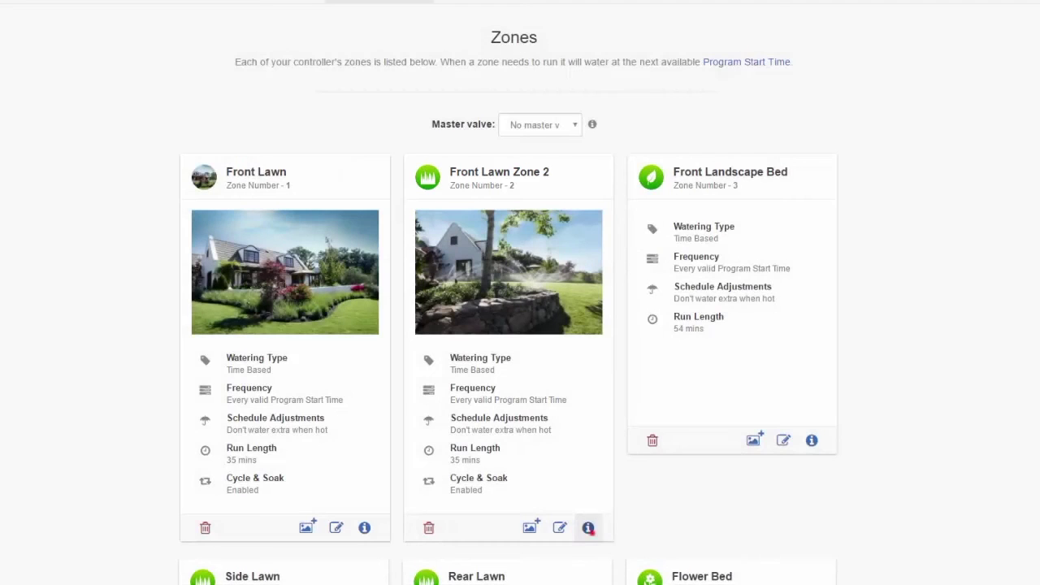
pyautogui.click(588, 528)
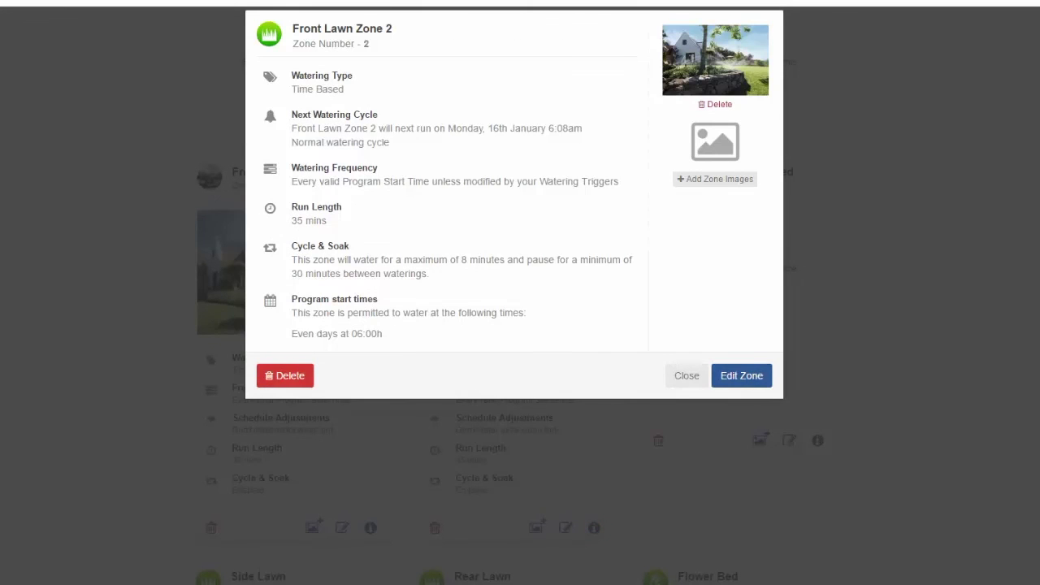
pyautogui.click(736, 374)
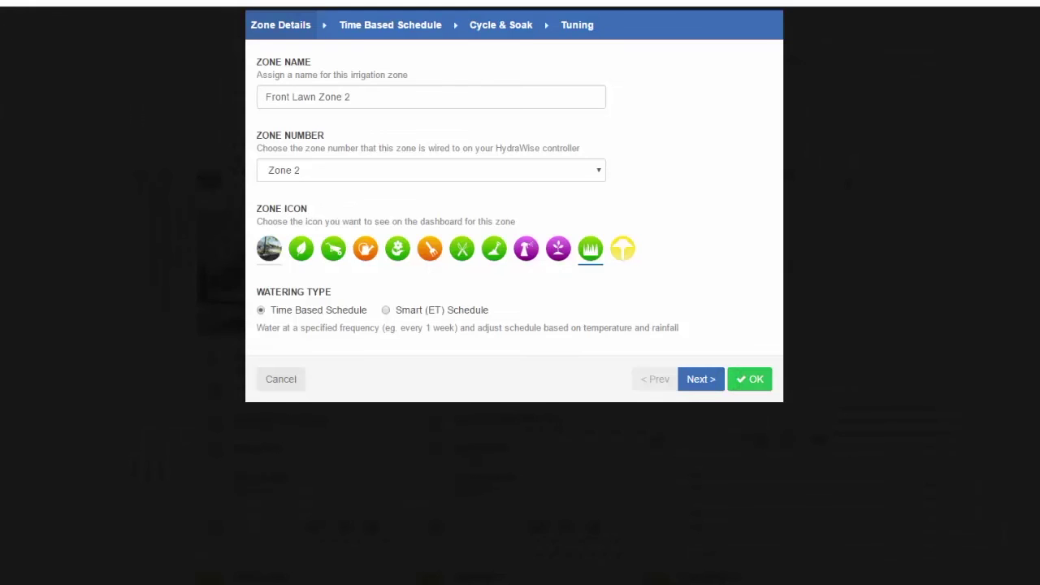
pyautogui.click(269, 249)
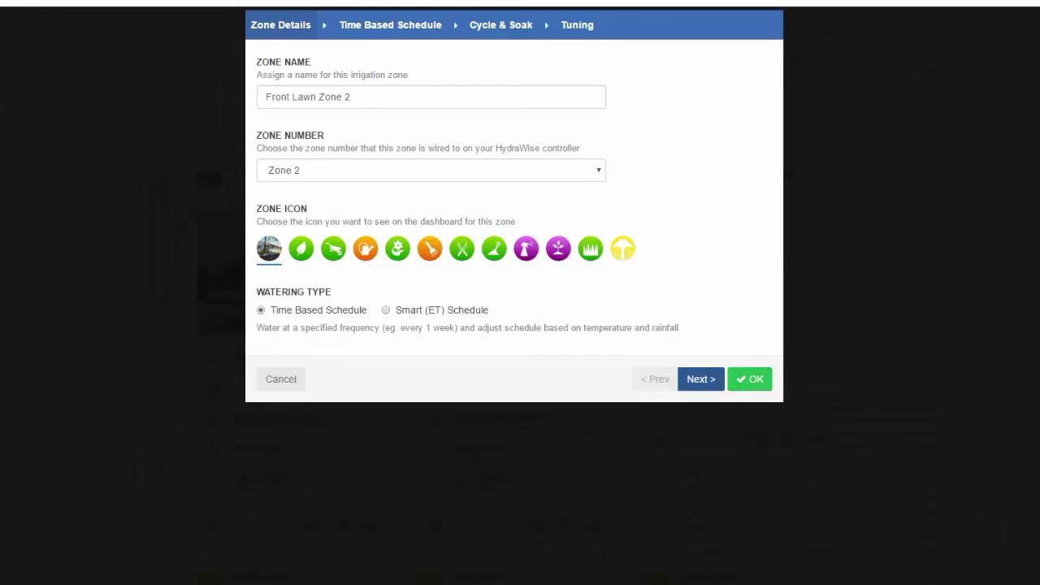
pyautogui.click(738, 375)
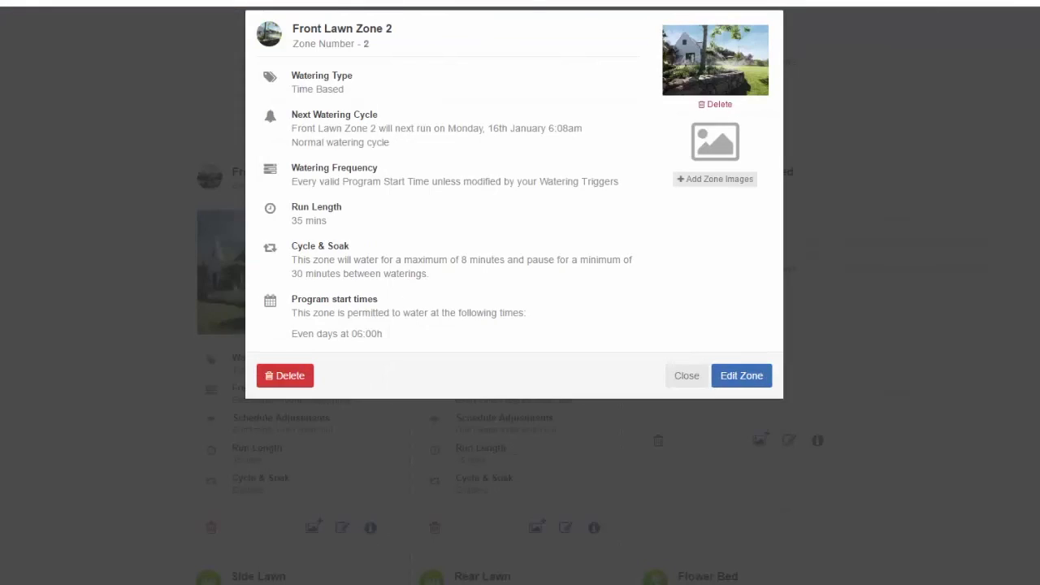
pyautogui.click(687, 375)
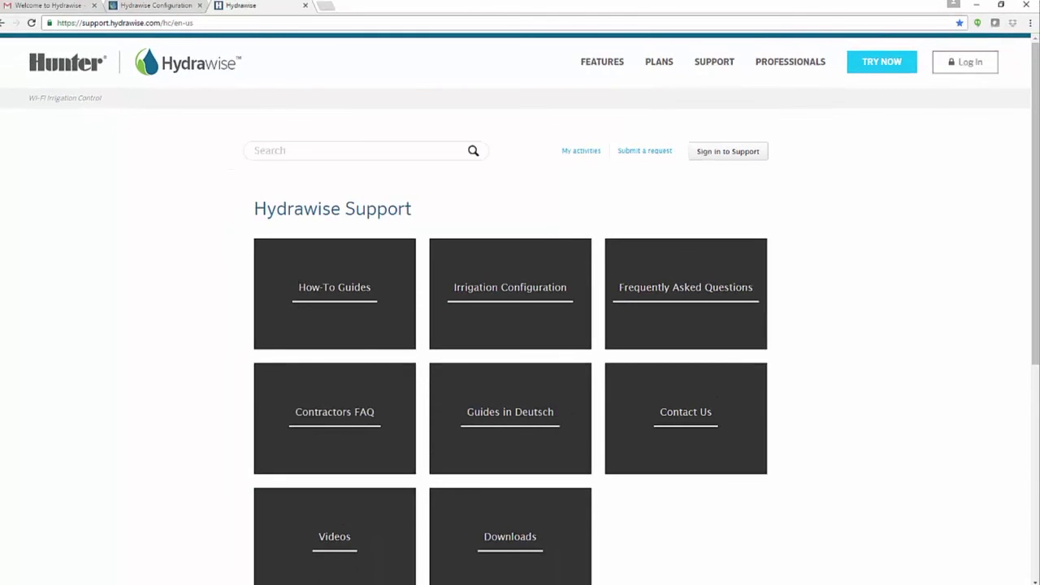
# Go to the How-To Guides category on support.hydrawise.com
pyautogui.click(334, 294)
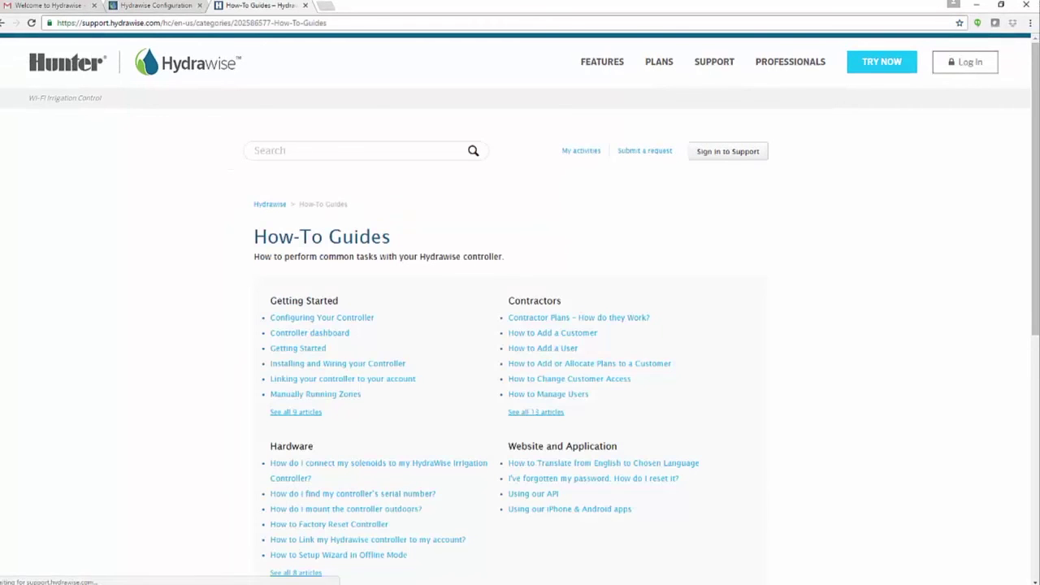